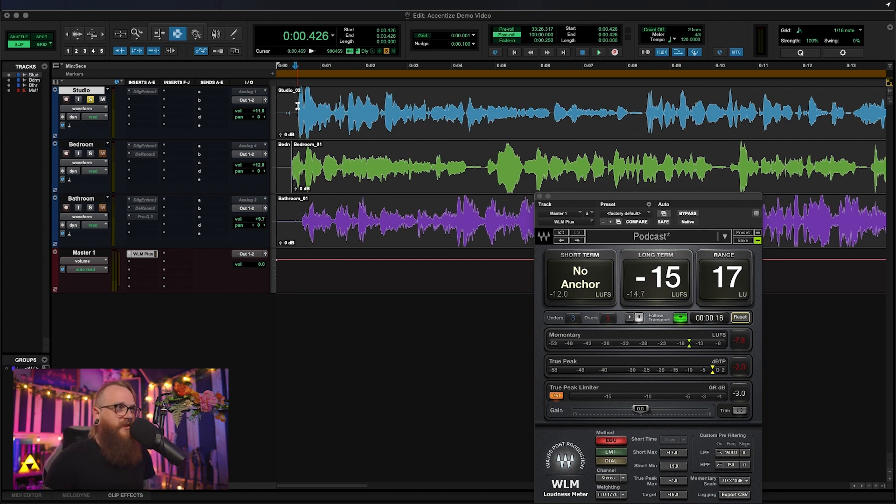
Step: Play back the soloed Studio recording, and solo and play the Bedroom recording from near its start for comparison
key("space")
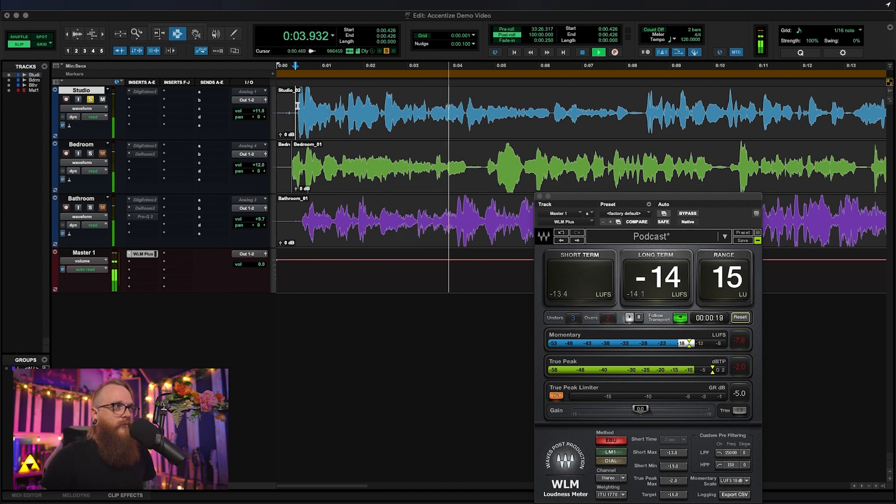
key("space")
left_click_drag(297, 106, 298, 177)
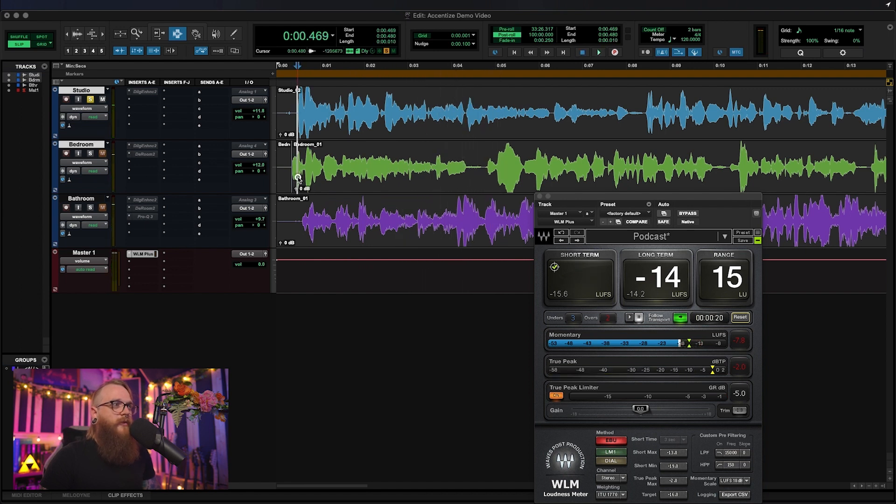
left_click(288, 168)
key("shift+s")
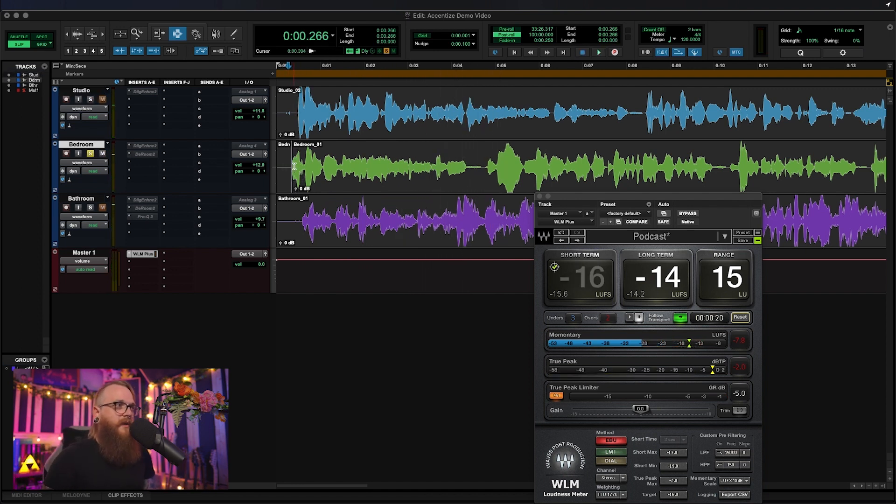
key("space")
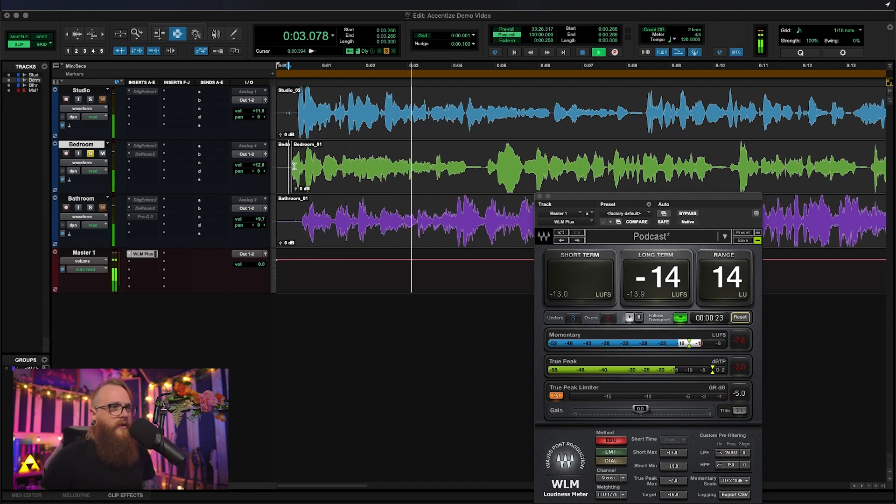
Step: Solo the Bathroom recording and play it from near its start
left_click(294, 229)
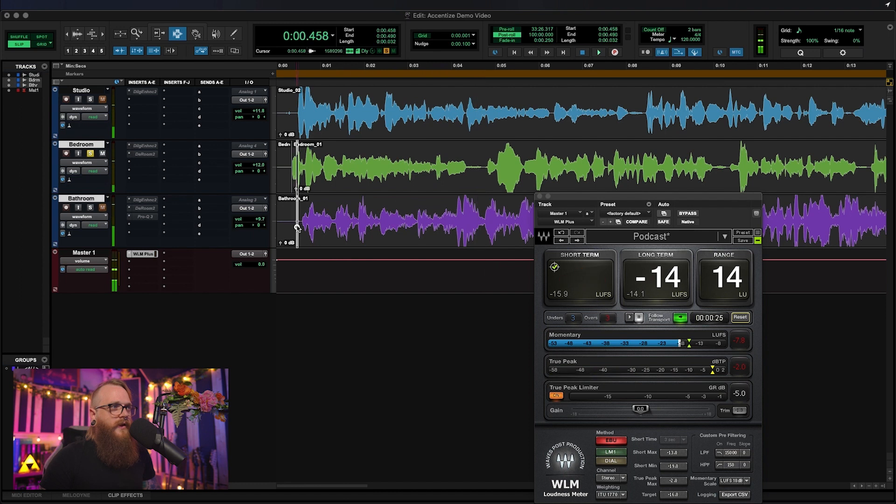
key("space")
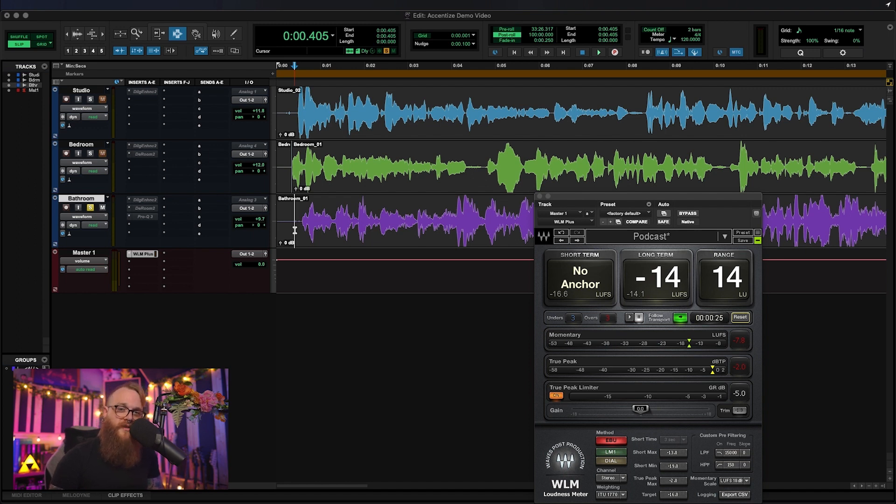
key("space")
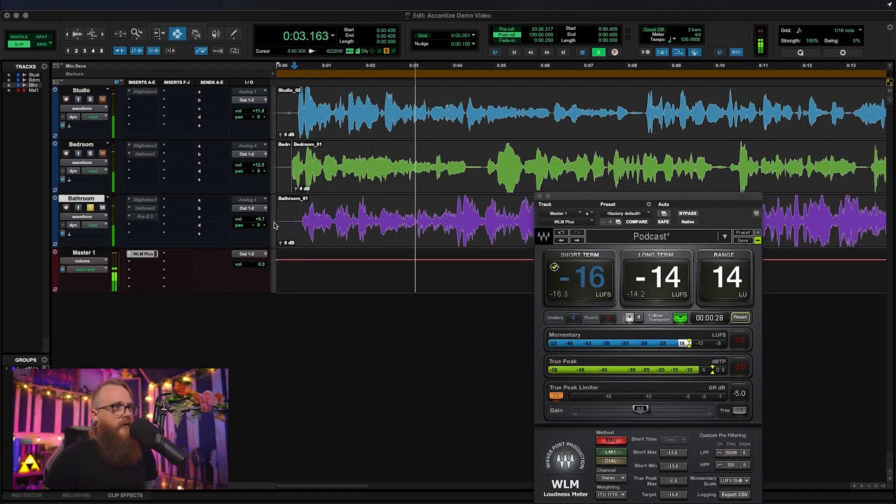
key("r")
scroll(359, 220, "right", 3)
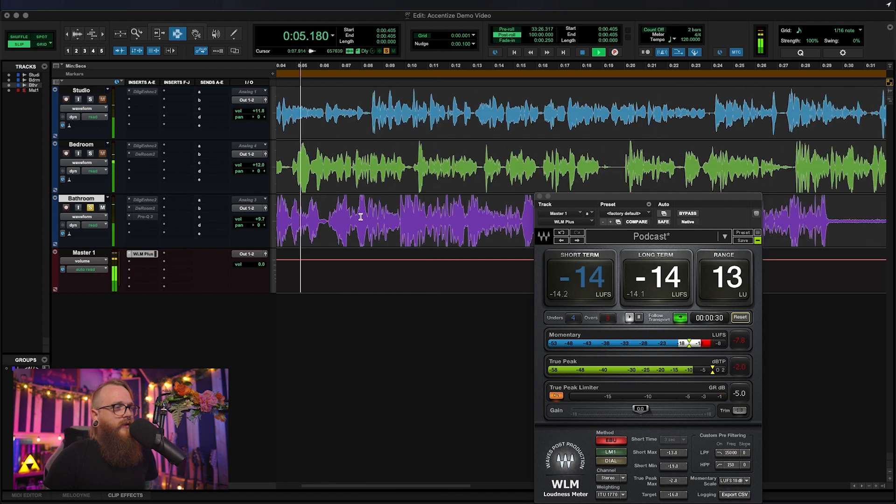
scroll(359, 219, "left", 3)
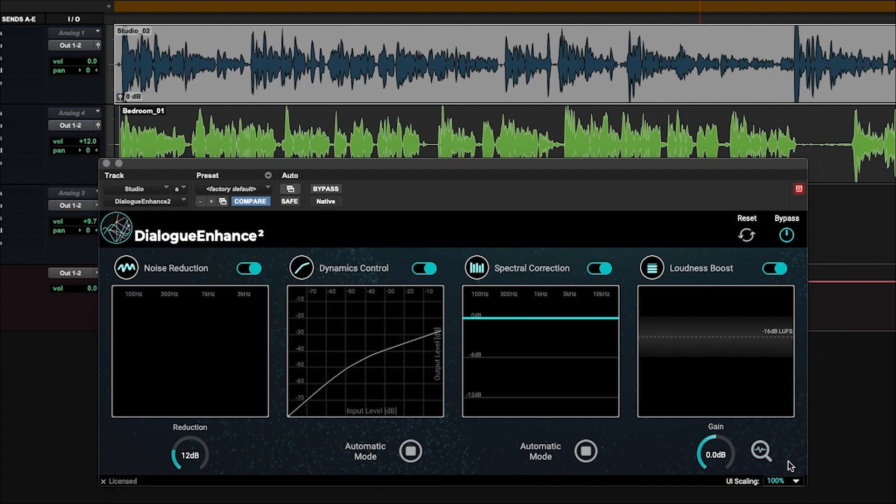
Step: Set the DialogueEnhance² UI scaling to 150% and reposition the enlarged plug-in window so it fits in view
left_click(794, 483)
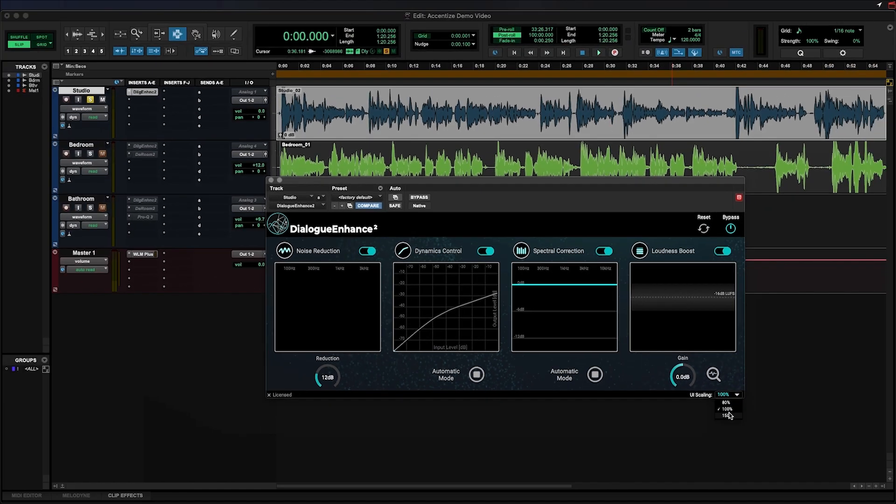
left_click(779, 491)
left_click_drag(776, 187, 642, 163)
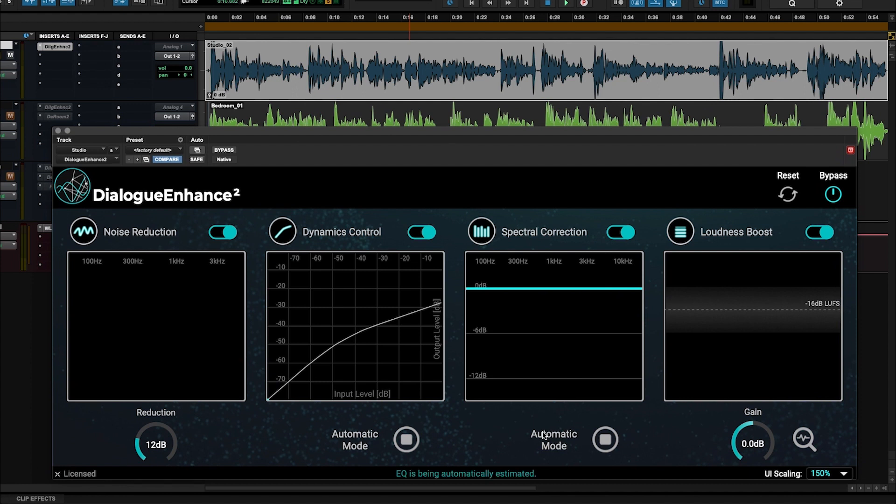
Step: Switch Loudness Boost to automatic mode and play the Studio track so the plug-in can analyse the voice
left_click(808, 437)
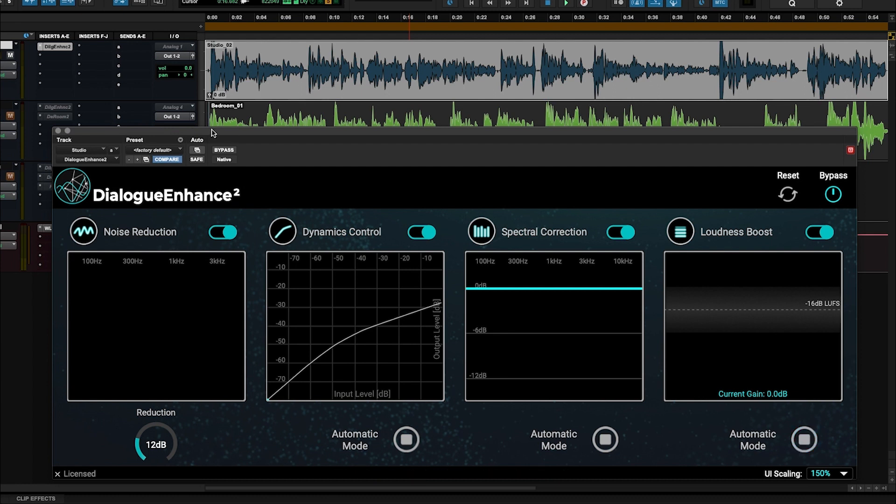
key("space")
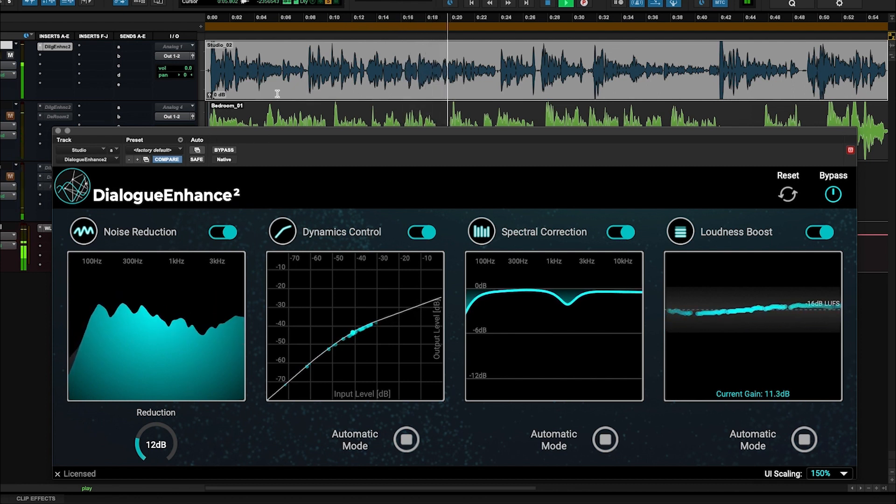
key("space")
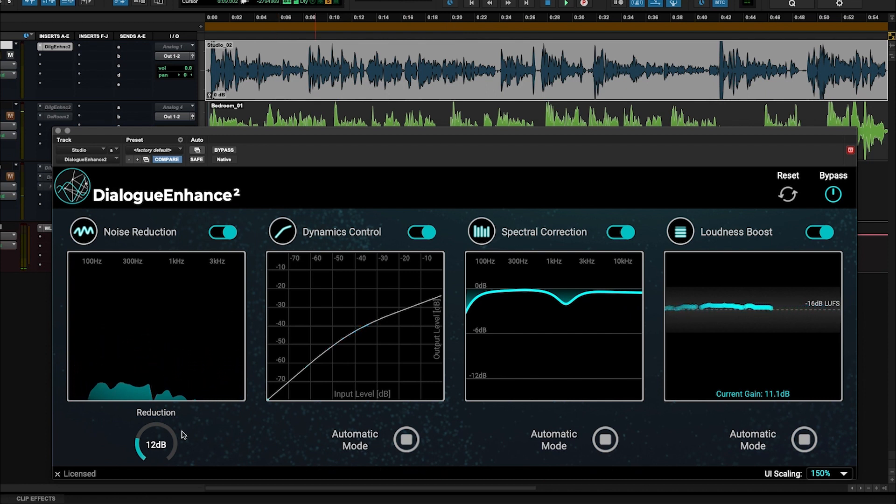
Step: Set the noise reduction amount to 7 dB and freeze Dynamics Control in static mode
left_click_drag(161, 445, 167, 464)
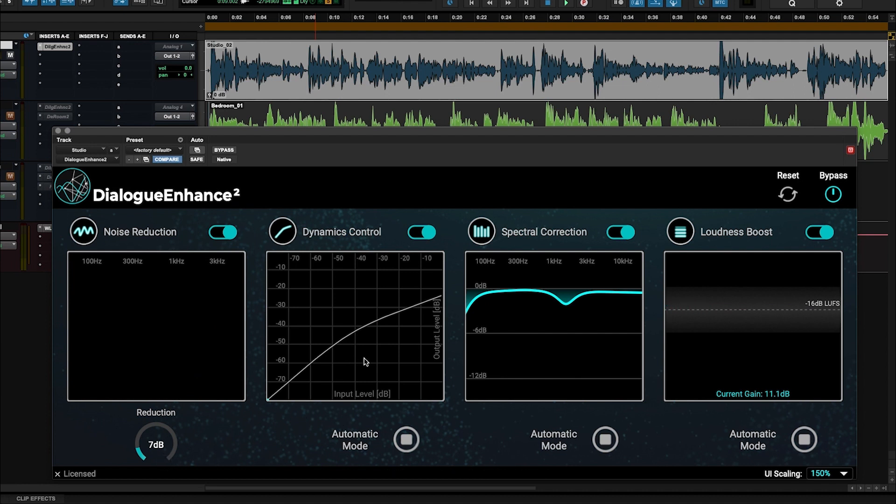
left_click(407, 453)
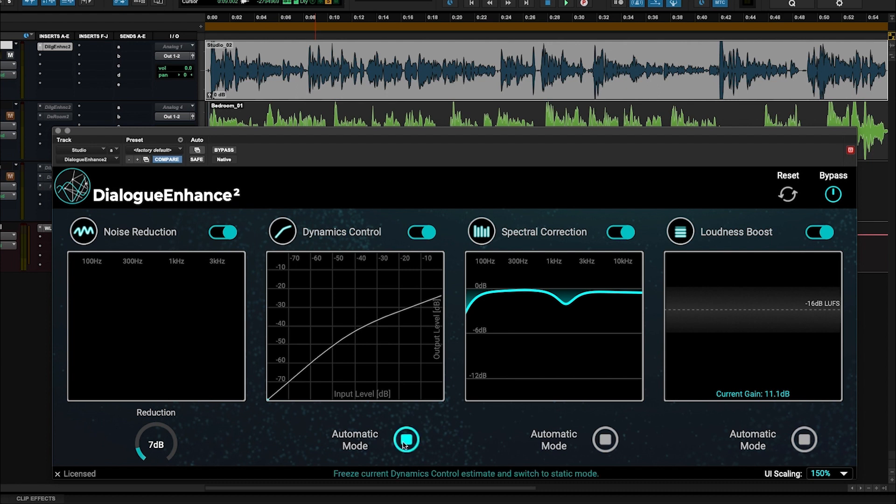
left_click(405, 441)
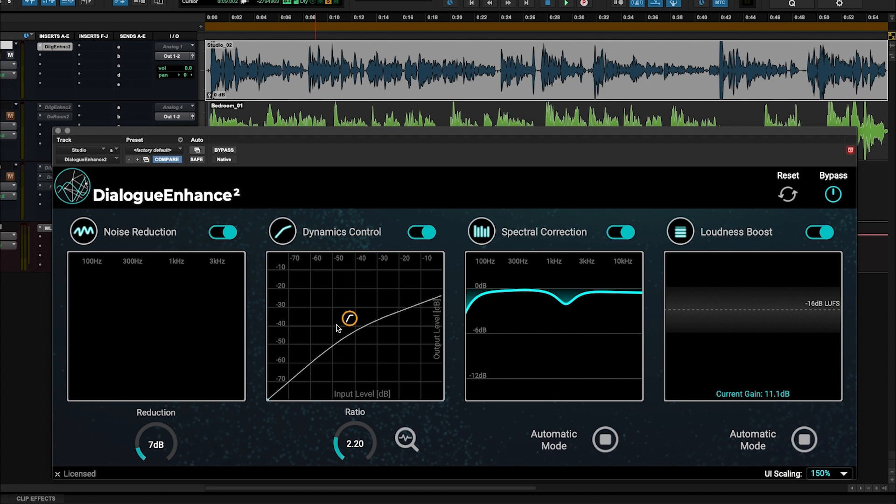
Step: Raise the Dynamics Control compressor threshold and set its ratio to 2.51
left_click(352, 319)
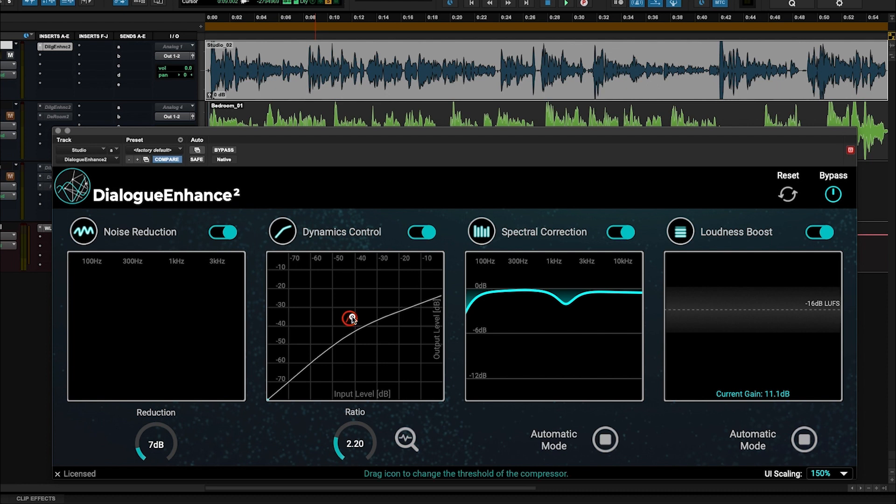
left_click_drag(352, 319, 366, 304)
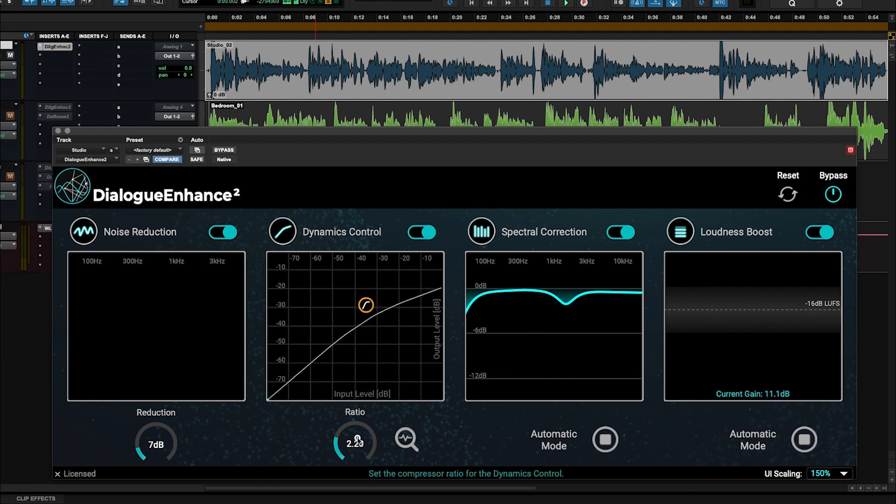
left_click_drag(358, 441, 356, 427)
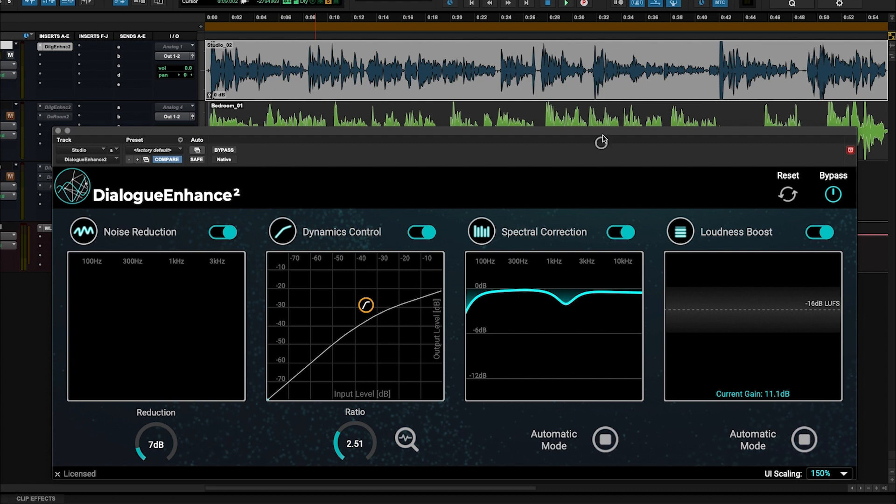
left_click_drag(604, 135, 606, 133)
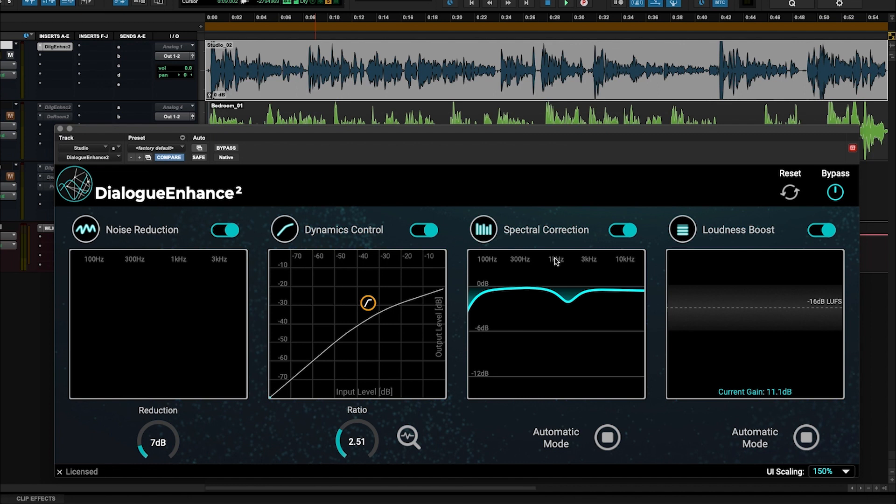
left_click_drag(584, 130, 590, 125)
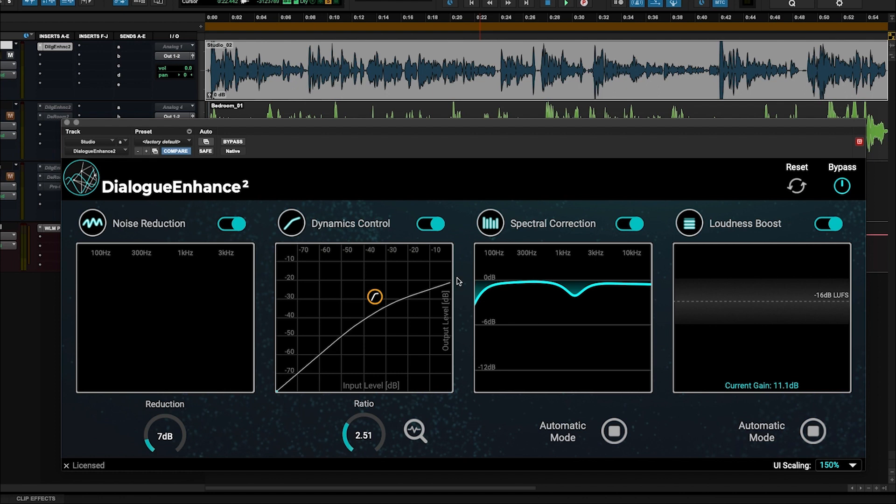
Step: Switch Dynamics Control back to automatic mode and return it to static mode
left_click_drag(375, 302, 376, 296)
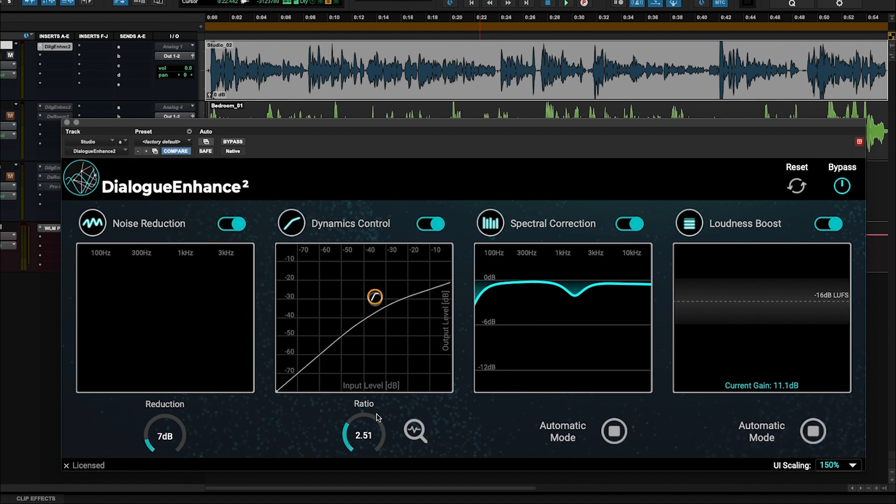
left_click(416, 432)
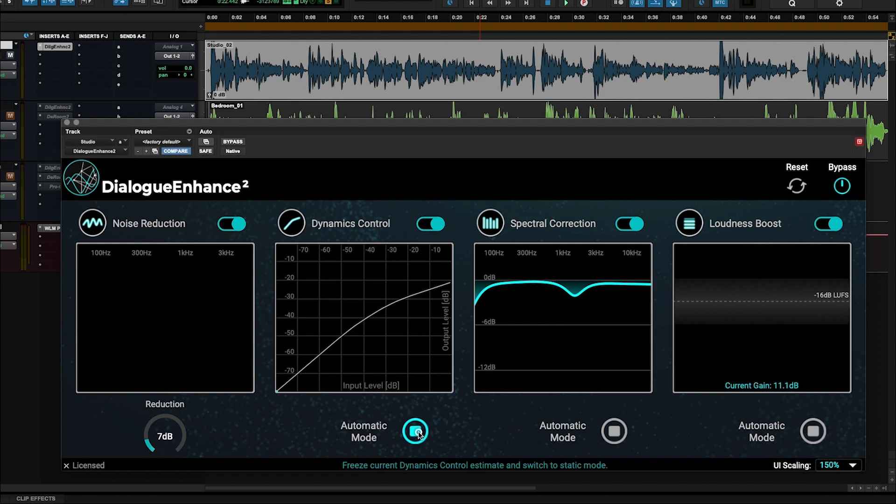
left_click(419, 433)
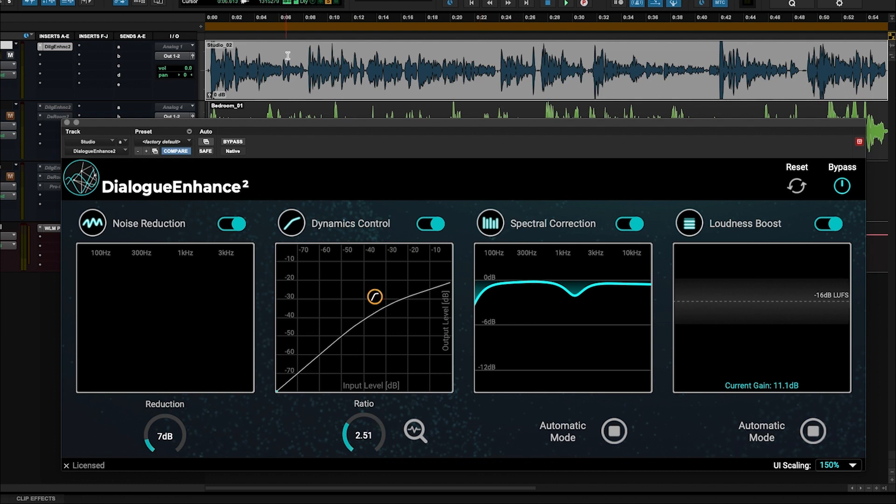
Step: Play the Studio track, set the compressor ratio to 2.66 and fine-tune its threshold slightly while listening
key("space")
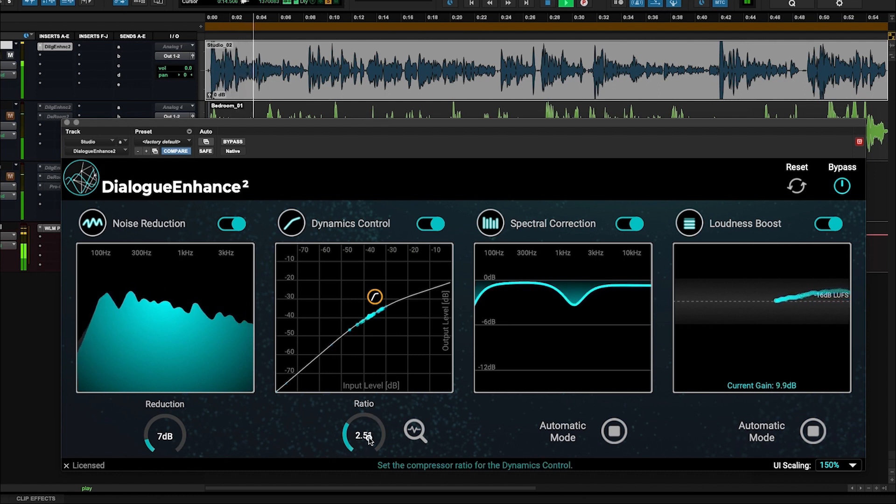
left_click_drag(368, 436, 368, 432)
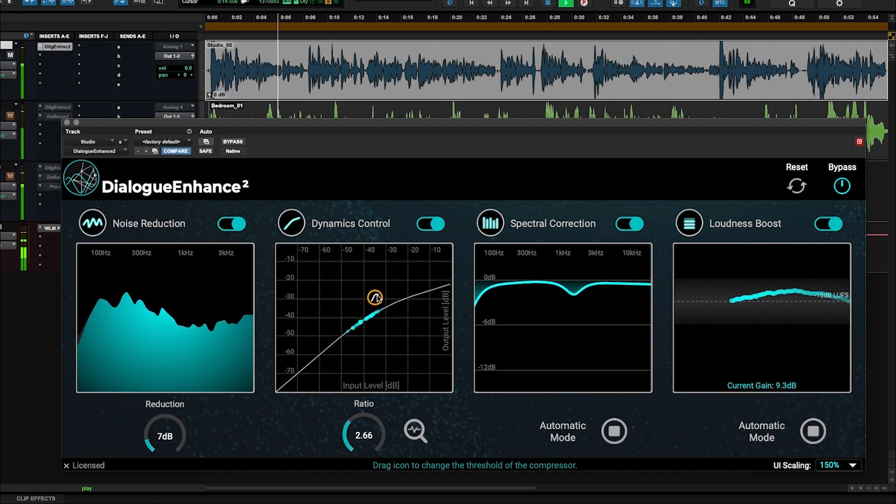
left_click_drag(375, 297, 376, 298)
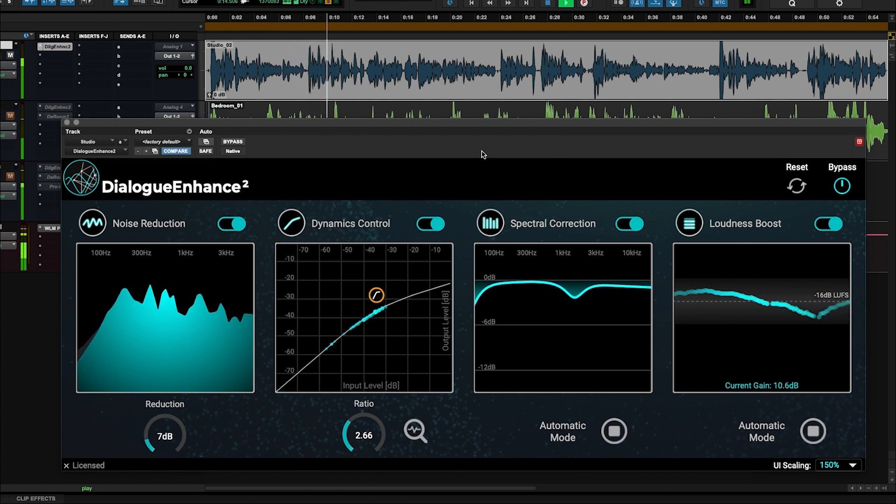
Step: Stop playback, leave Spectral Correction in static mode and slightly reduce the cut of its peak filter
left_click(614, 431)
key("space")
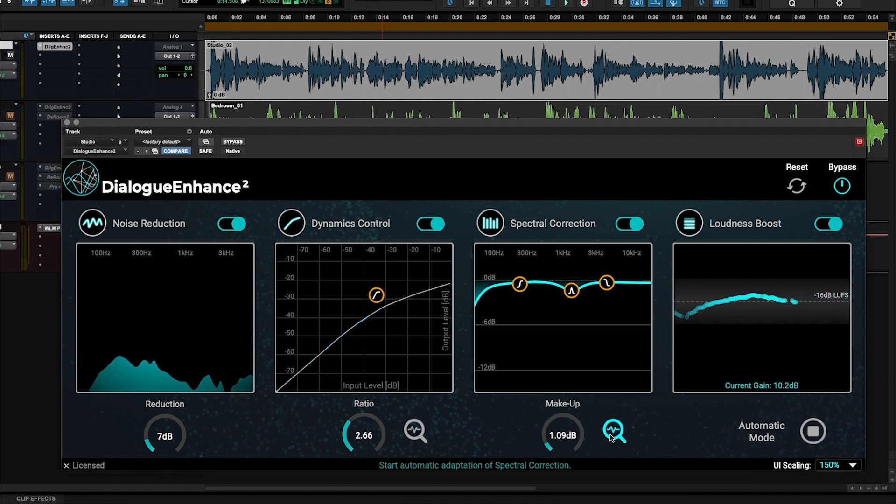
left_click(612, 436)
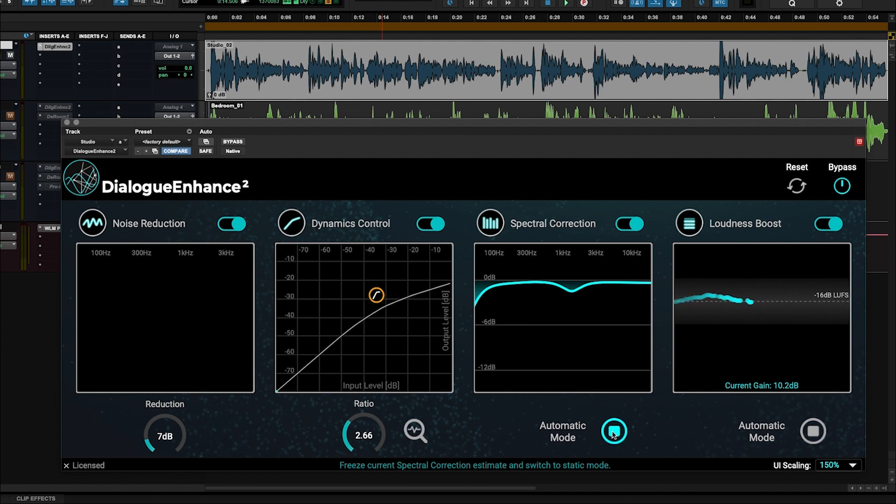
left_click(614, 432)
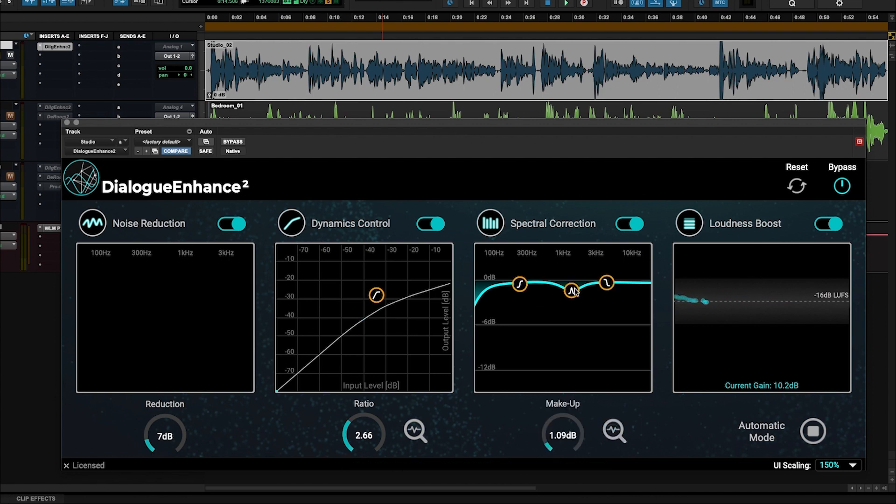
left_click_drag(575, 291, 577, 289)
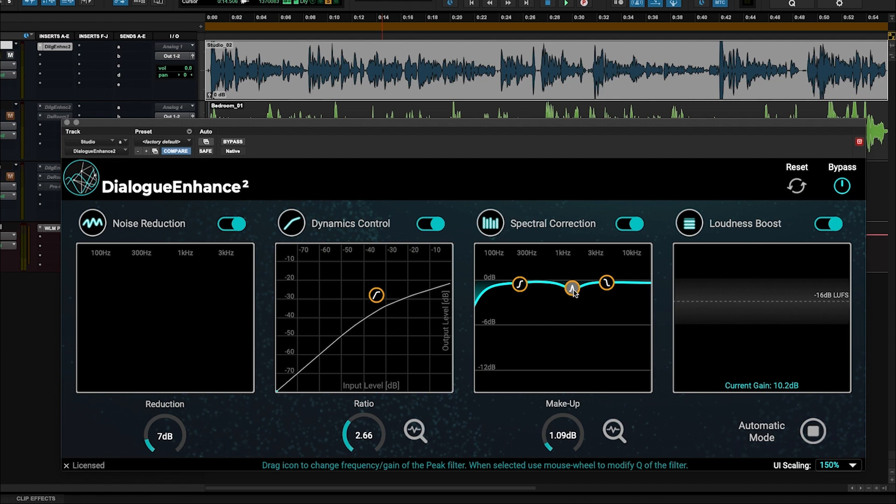
Step: Freeze the estimated Loudness Boost gain by switching that module to static mode
left_click(813, 431)
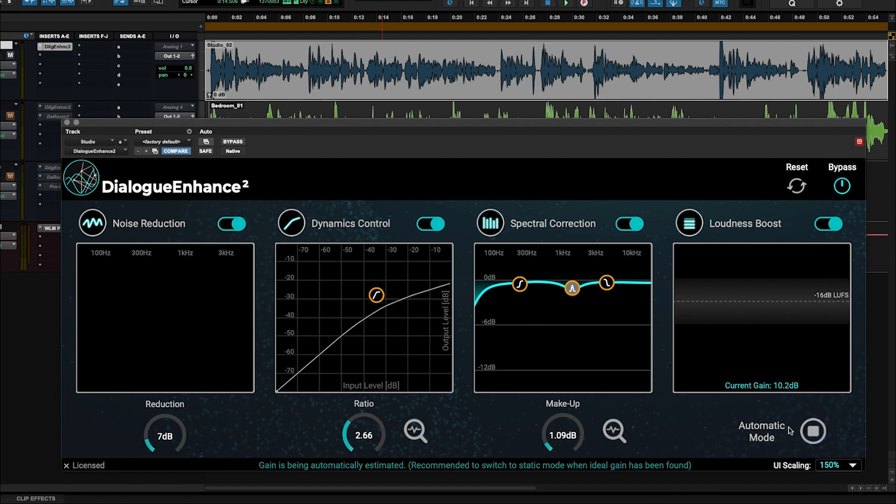
left_click(815, 433)
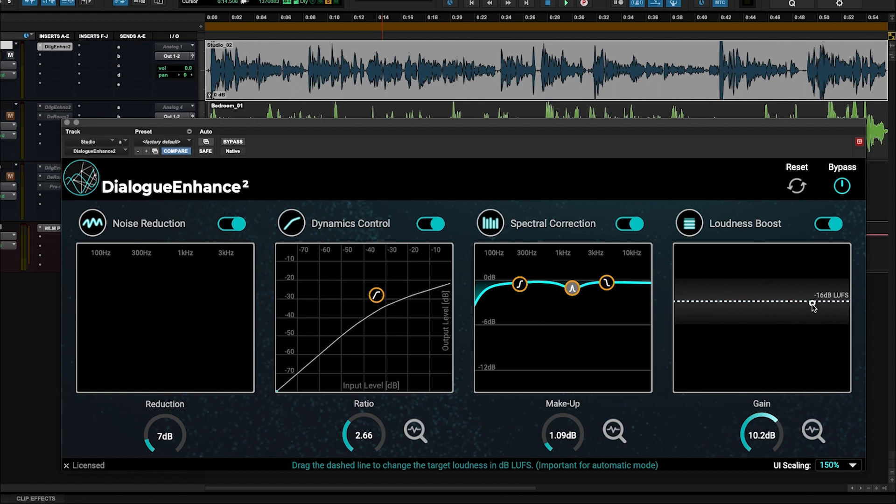
scroll(447, 95, "right", 5)
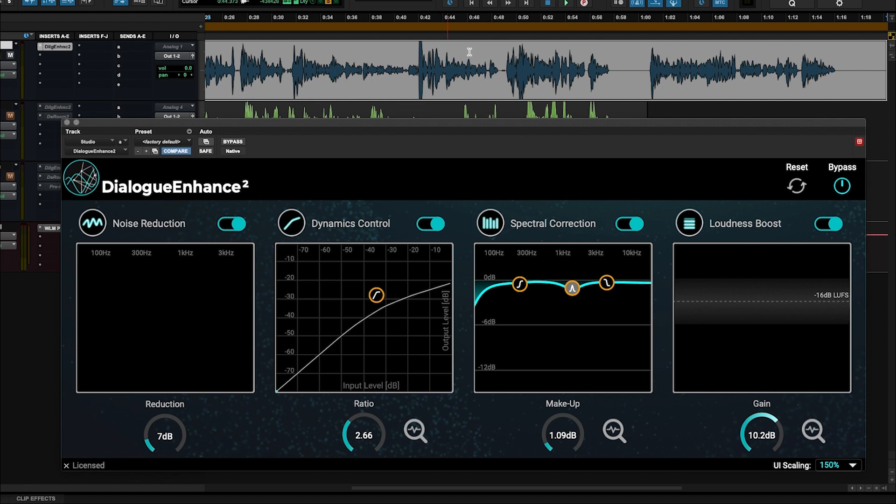
Step: Place the edit cursor at about 0:28 in the Studio clip and shift the plug-in window slightly
scroll(467, 70, "right", 4)
scroll(466, 71, "left", 8)
left_click(457, 73)
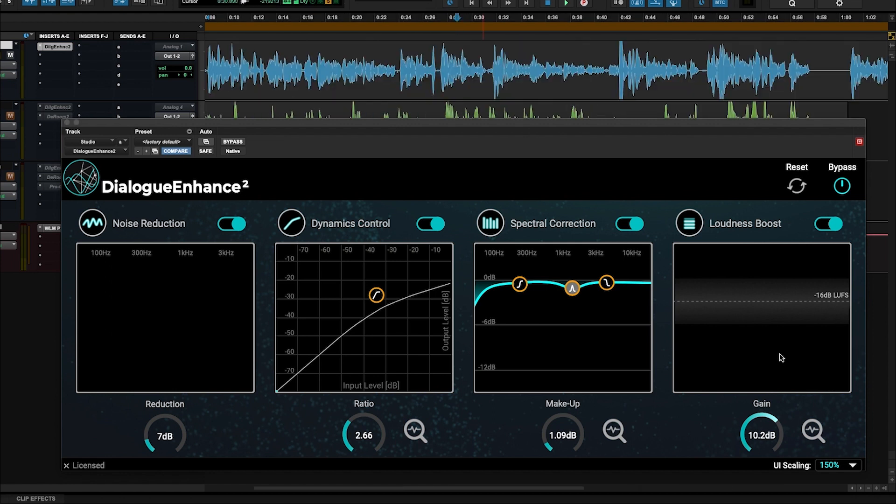
left_click_drag(771, 127, 774, 123)
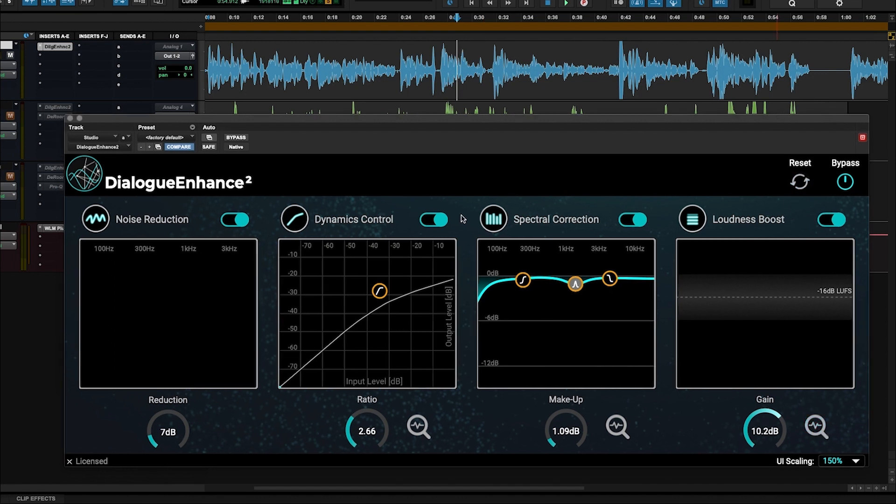
Step: Restore the plug-in's factory default settings, then set Loudness Boost to a -16 dB LUFS target in automatic mode
left_click(179, 147)
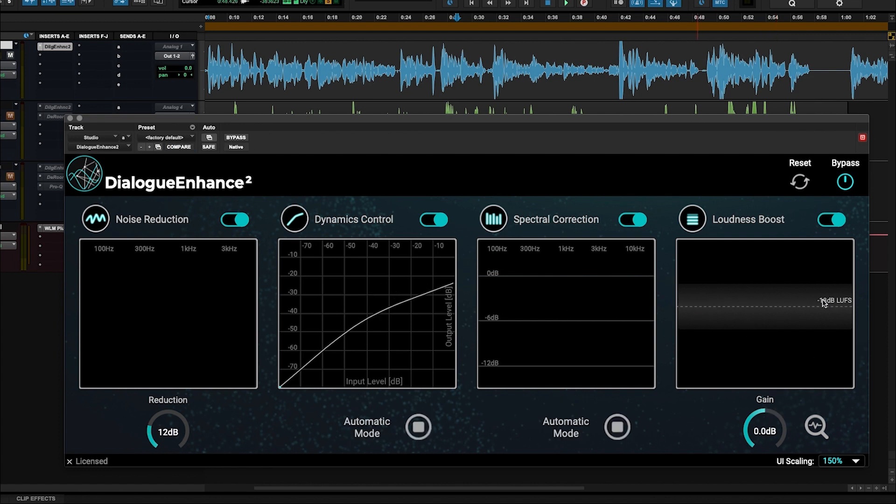
left_click_drag(824, 304, 824, 298)
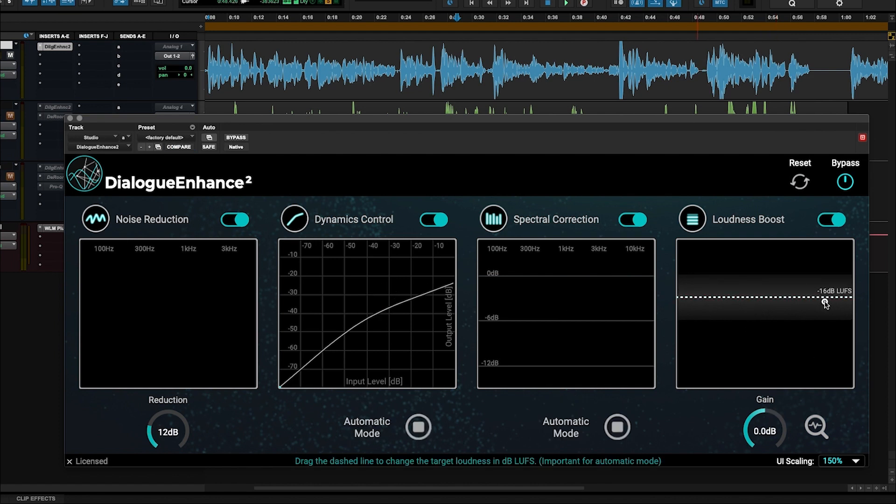
left_click(817, 427)
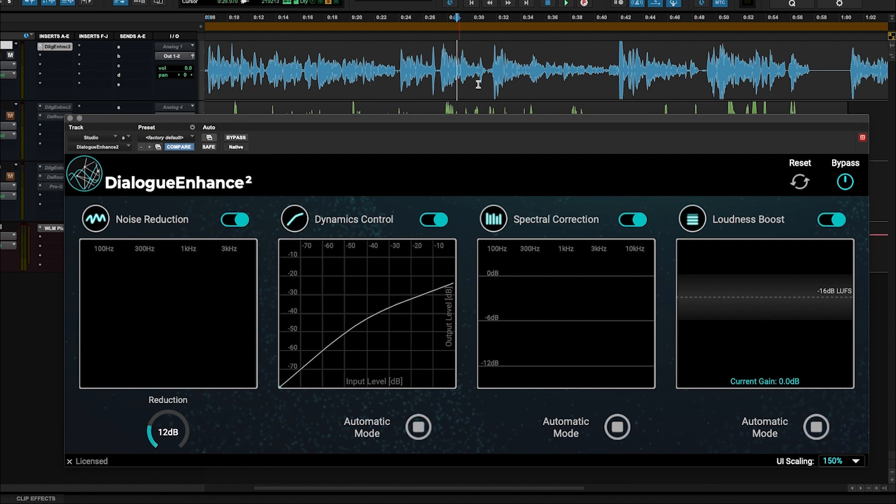
Step: Select the passage from about 0:31 to 0:48 in the Studio clip
left_click_drag(492, 74, 702, 79)
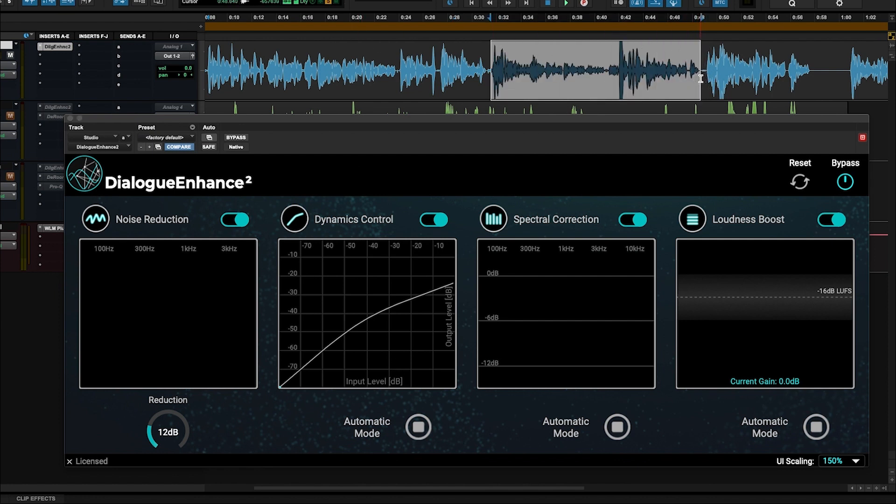
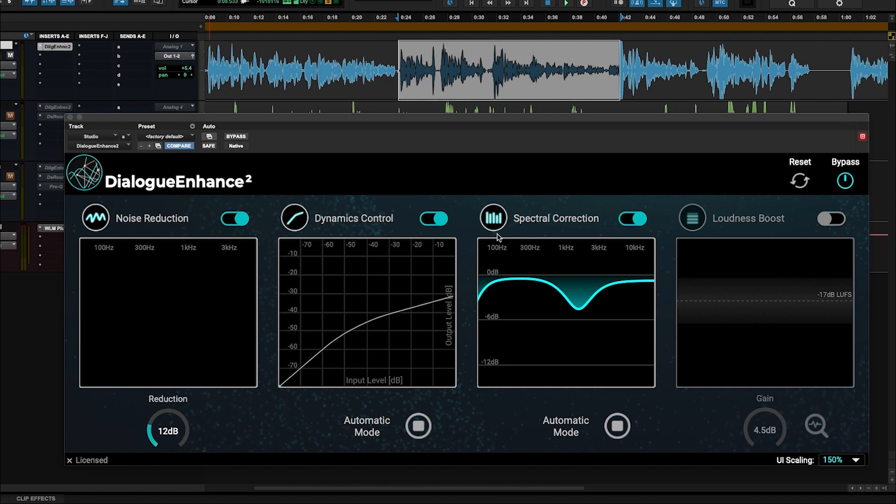
Step: Switch Spectral Correction to static mode, reduce the peak filter's cut to about -2 dB and move the high shelf slightly higher in frequency
left_click(617, 425)
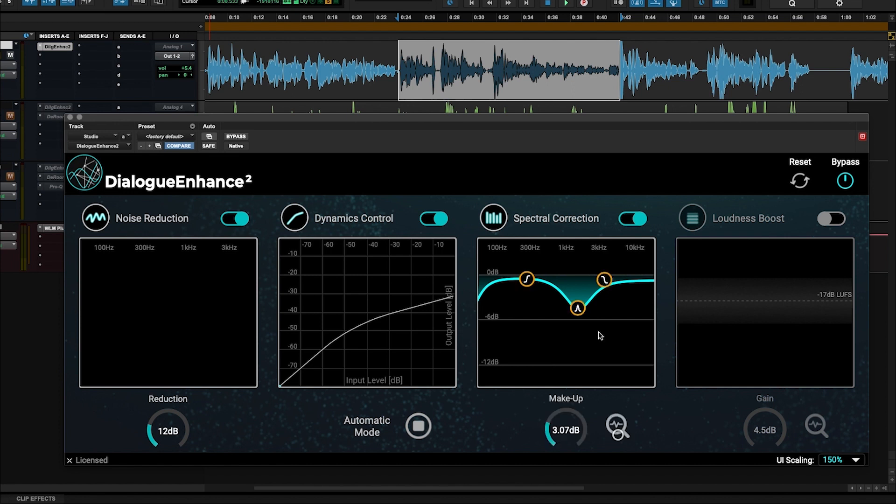
left_click_drag(579, 313, 572, 295)
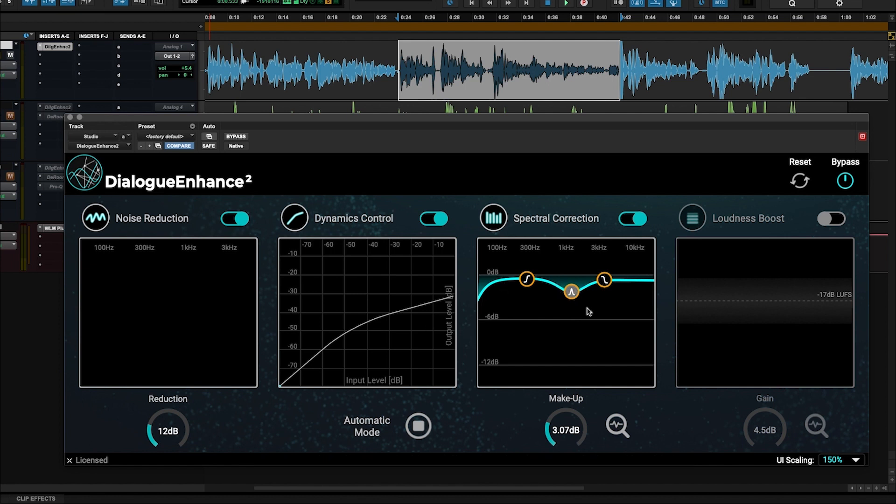
left_click(606, 280)
left_click_drag(607, 280, 572, 293)
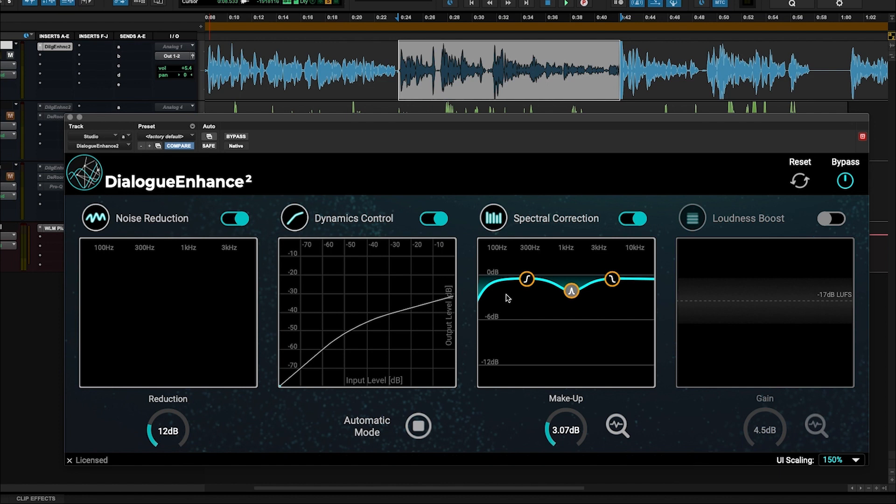
Step: Close the Studio track's plug-in window, then activate and open the DialogueEnhance² insert on the Bedroom track
left_click(69, 118)
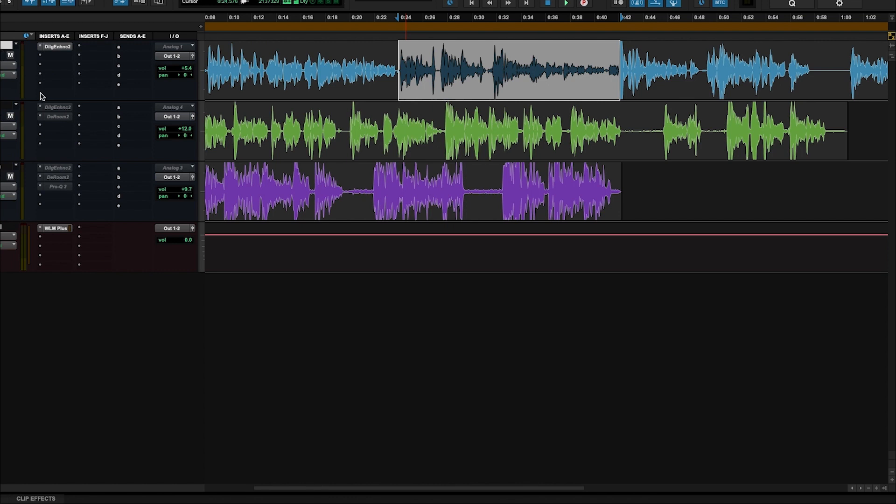
left_click(58, 108, "ctrl+super")
left_click(65, 109)
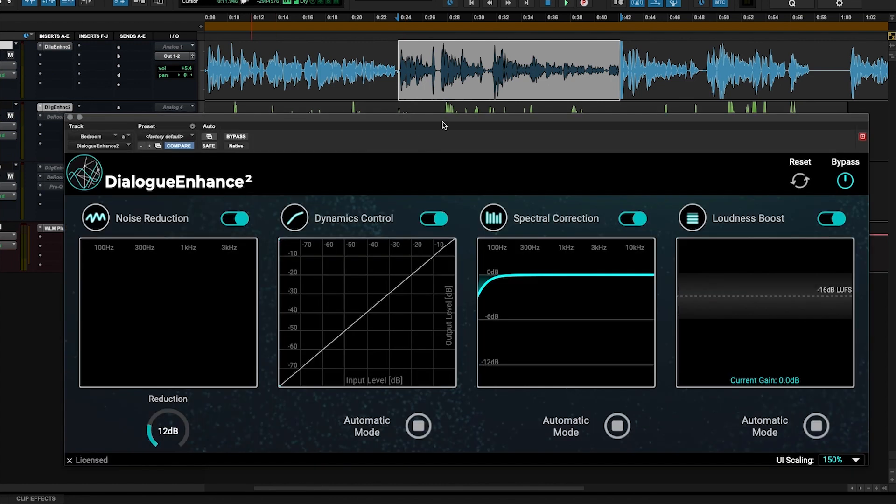
left_click(427, 98)
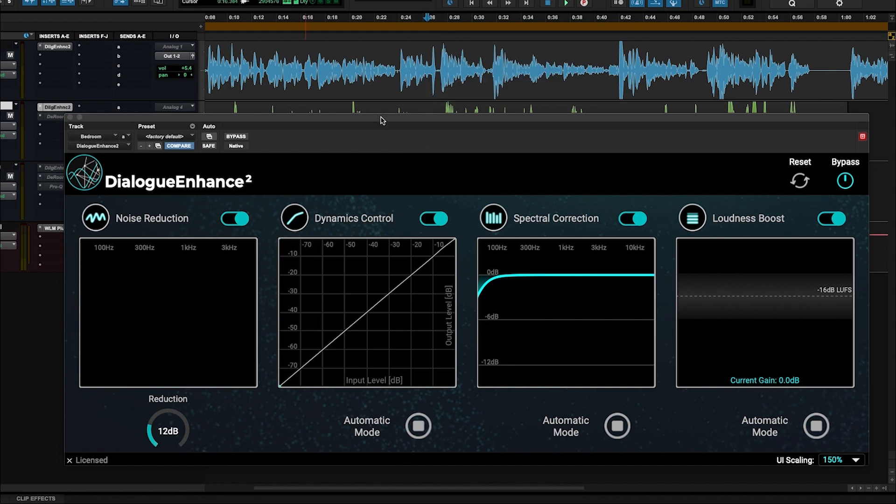
left_click_drag(381, 118, 377, 132)
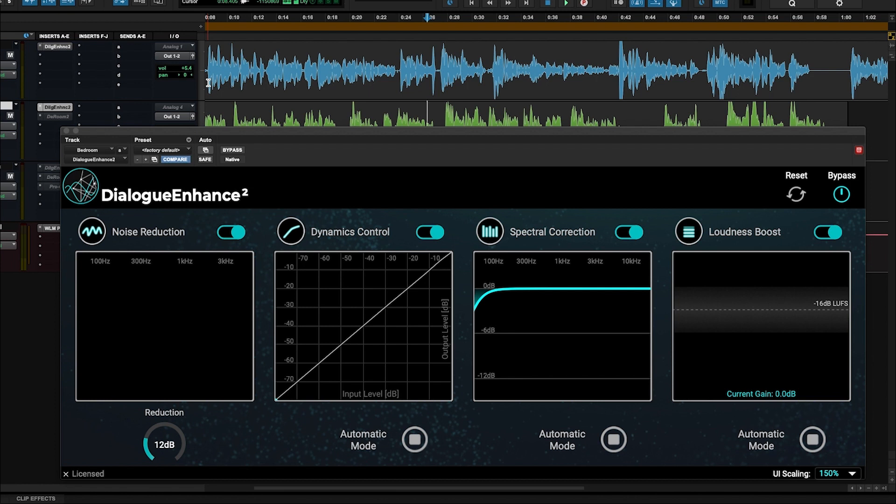
Step: Reset the Bedroom track's volume to 0.0 dB and select its entire clip, keeping the plug-in window clear of it
key("r")
left_click_drag(308, 131, 276, 163)
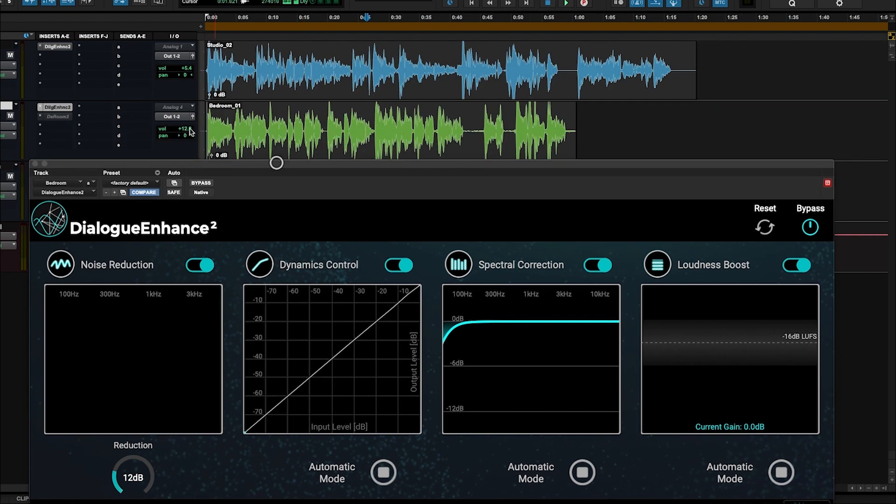
double_click(250, 132)
left_click_drag(420, 135, 408, 134)
left_click_drag(561, 166, 559, 157)
double_click(512, 148)
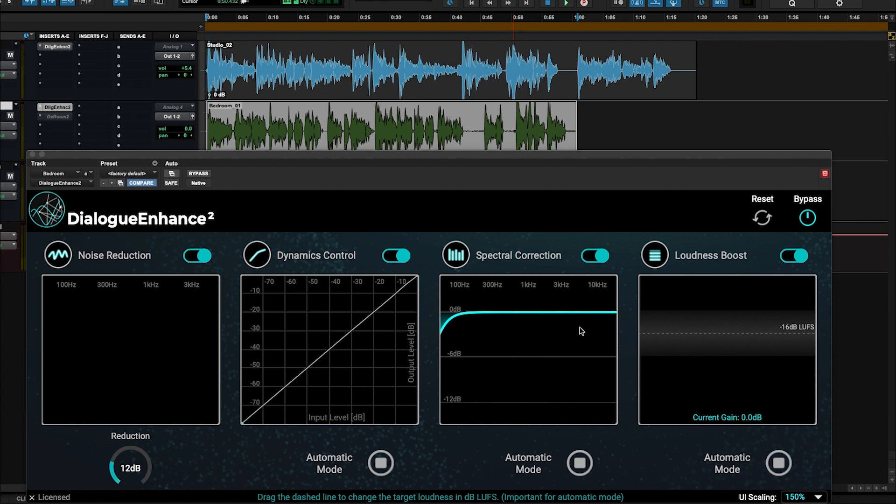
left_click_drag(388, 171, 390, 159)
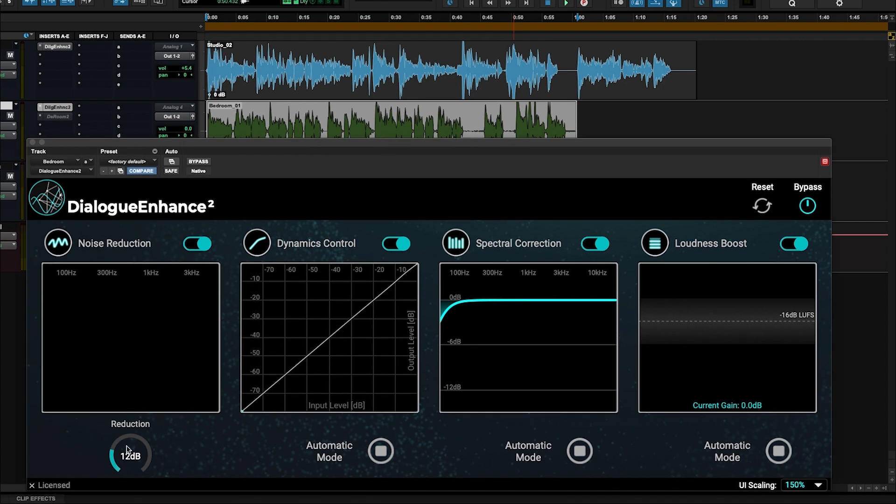
Step: Play the Bedroom track, set its noise reduction to 9 dB and freeze the estimated Loudness Boost gain in static mode
key("space")
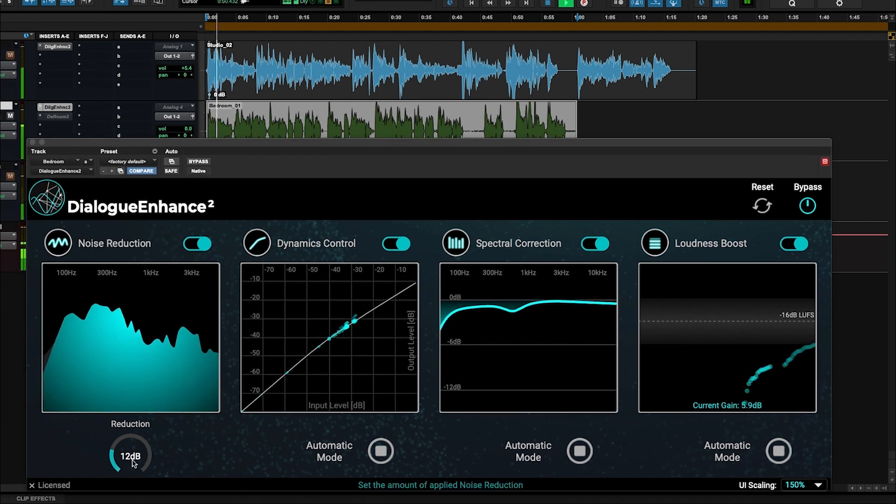
left_click_drag(134, 461, 129, 465)
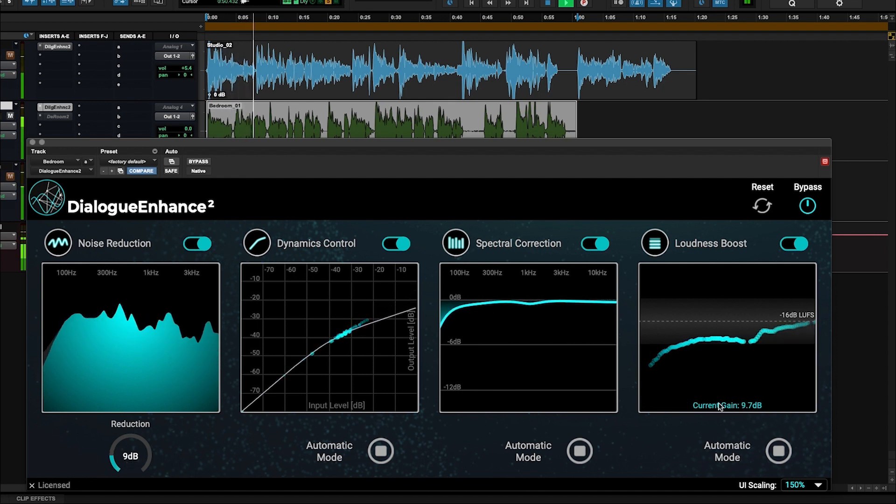
left_click(783, 454)
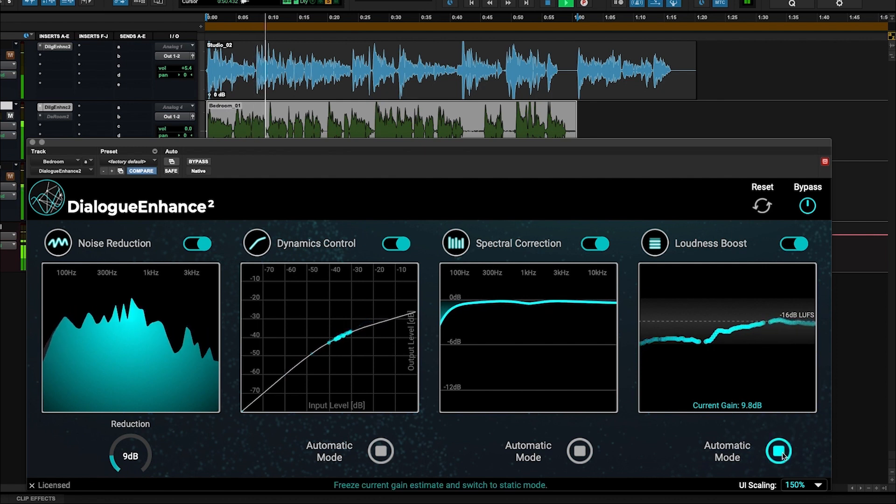
left_click(779, 451)
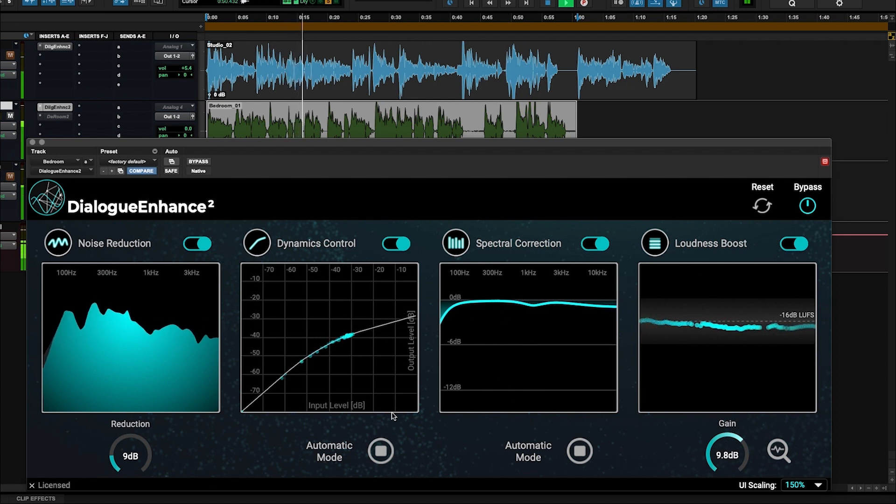
Step: Freeze Dynamics Control in static mode, raise the noise reduction to 20 dB and stop playback
left_click(381, 451)
left_click_drag(127, 441, 128, 410)
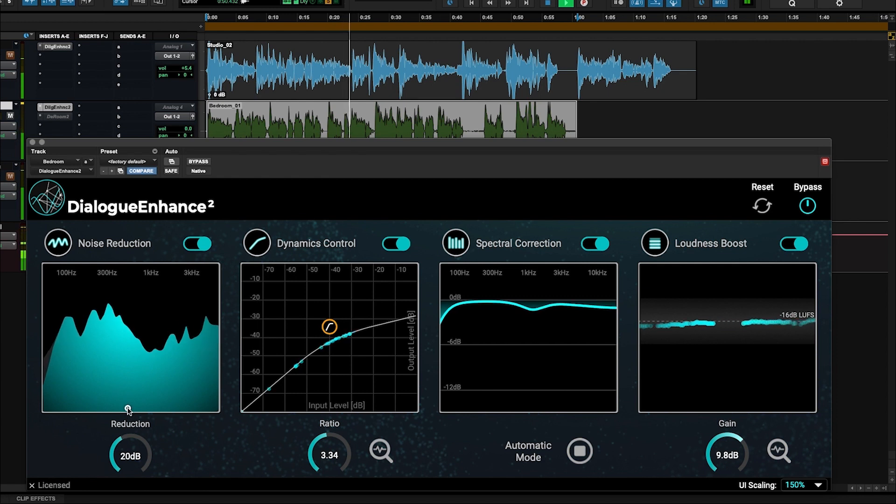
key("space")
Step: Compare the Bedroom recording by playing it with DialogueEnhance² bypassed and again with it active
left_click(203, 161)
key("space")
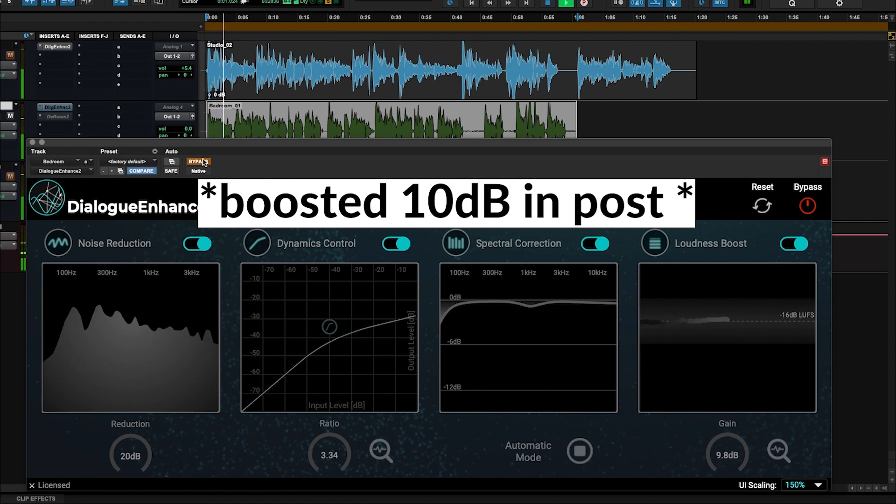
key("space")
left_click(203, 161)
key("space")
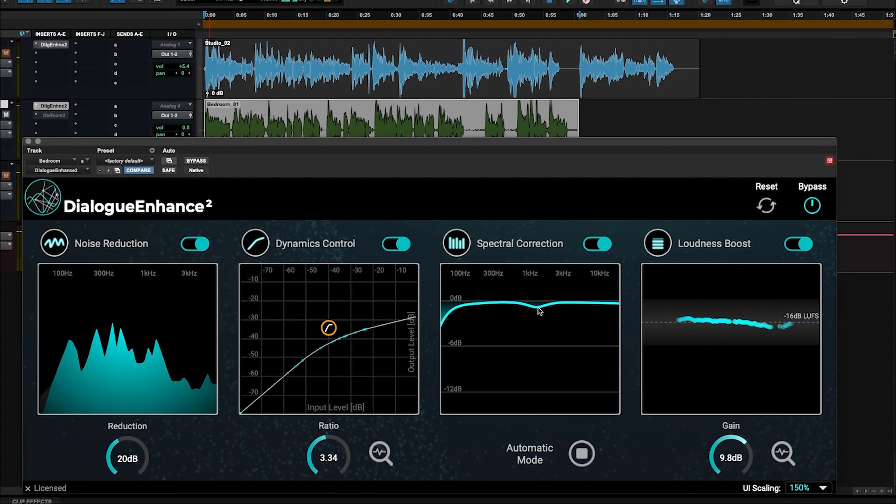
Step: Close DialogueEnhance², open the DeRoom² insert on the Bedroom track and move its window clear of the track controls
left_click(29, 141)
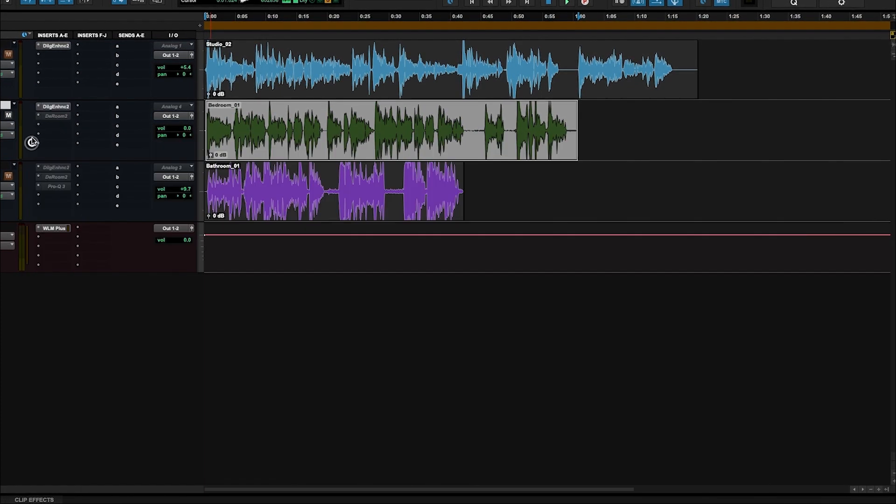
left_click(56, 116)
left_click_drag(154, 148, 387, 148)
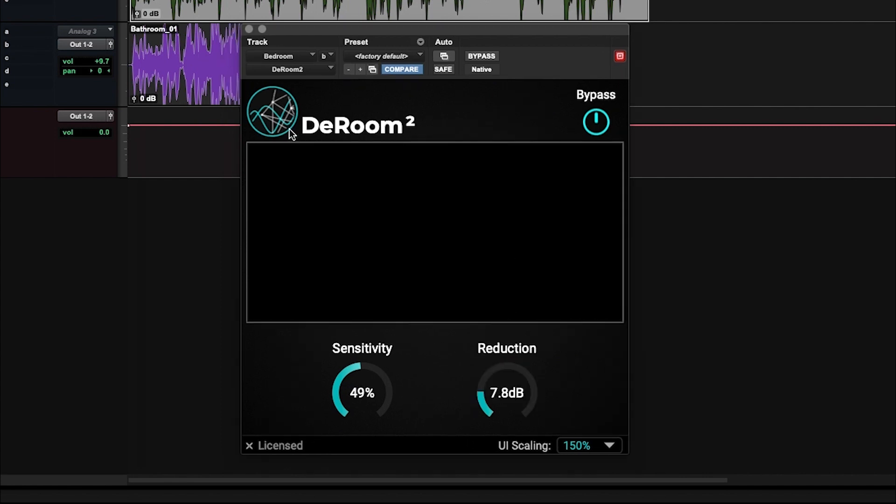
Step: Load DeRoom²'s factory default preset and set its reduction to 22 dB during playback
left_click(376, 56)
left_click(376, 57)
left_click_drag(472, 29, 472, 30)
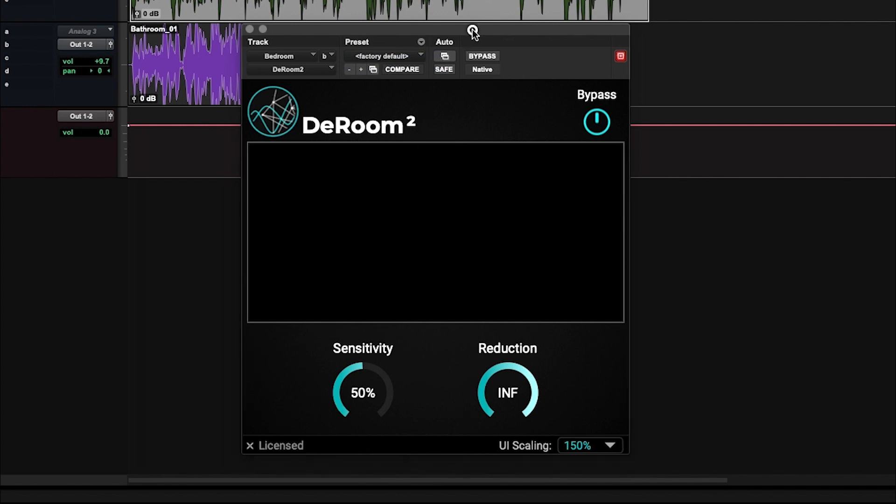
key("space")
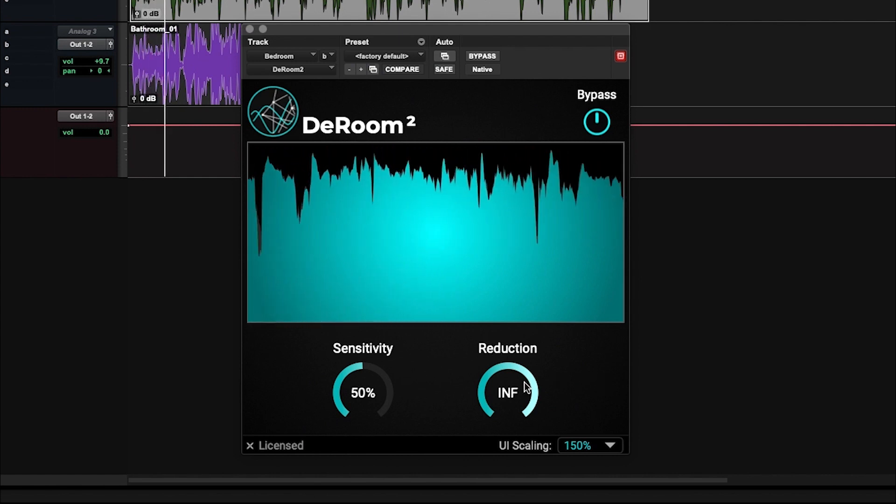
left_click_drag(511, 383, 502, 502)
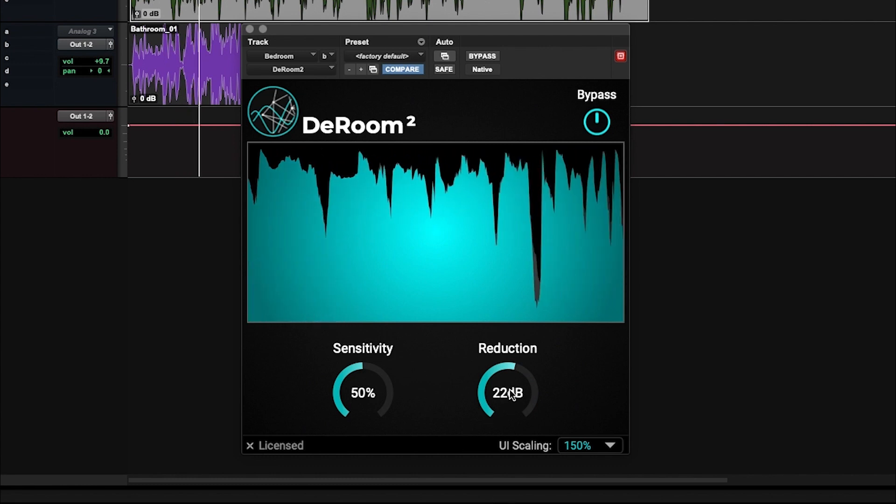
Step: Bypass DeRoom² during playback and re-enable it to compare the room sound
left_click(483, 57)
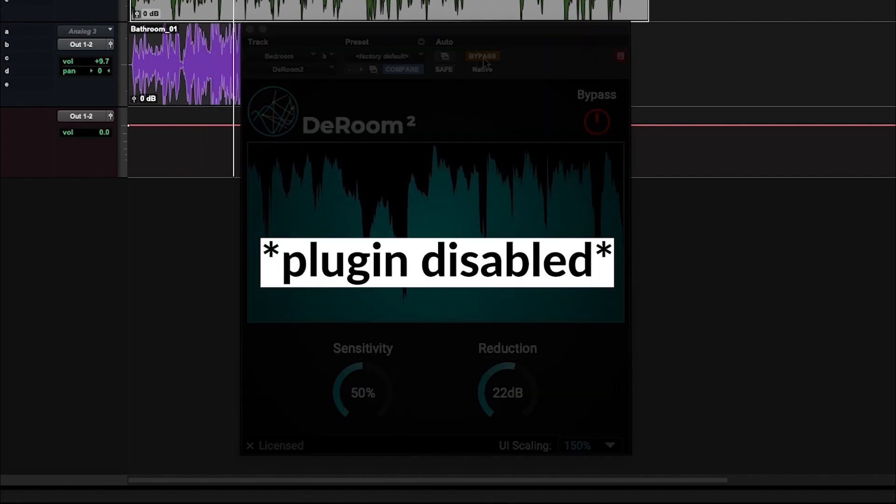
left_click(482, 57)
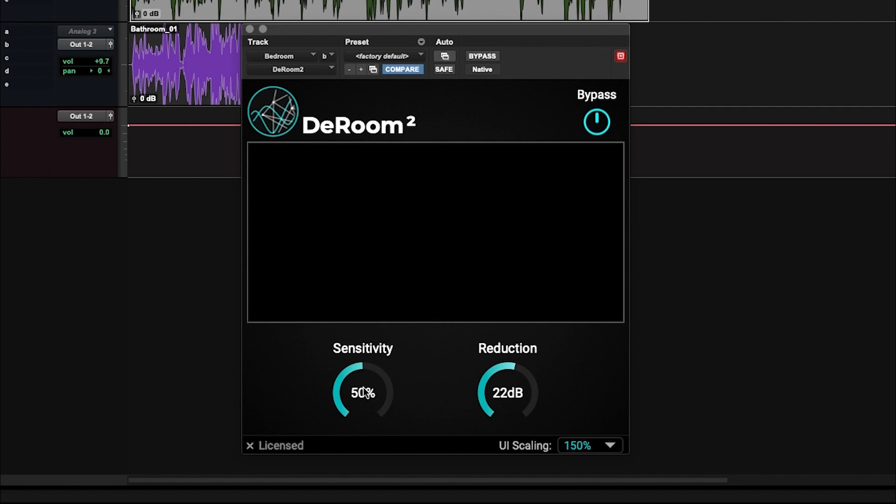
Step: Set DeRoom²'s sensitivity to 52% and its reduction to 17.9 dB, then play the Bedroom track
left_click_drag(366, 394, 369, 387)
left_click_drag(505, 388, 511, 401)
left_click_drag(511, 395, 509, 415)
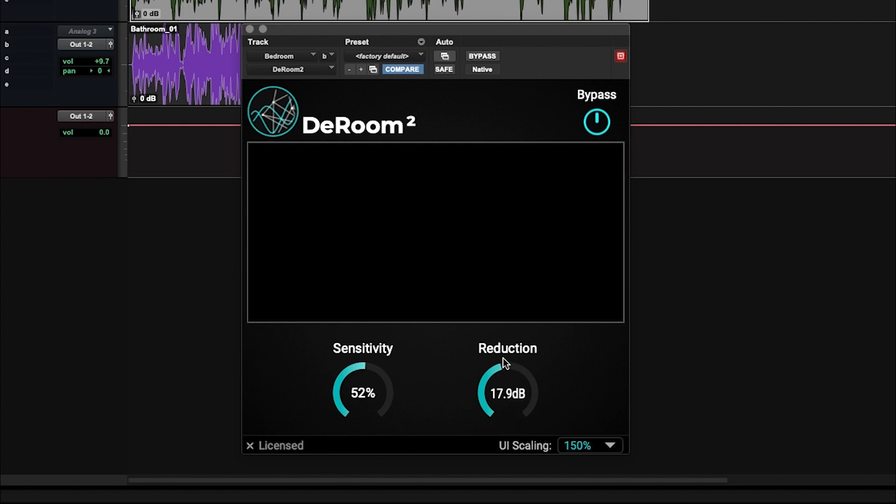
key("space")
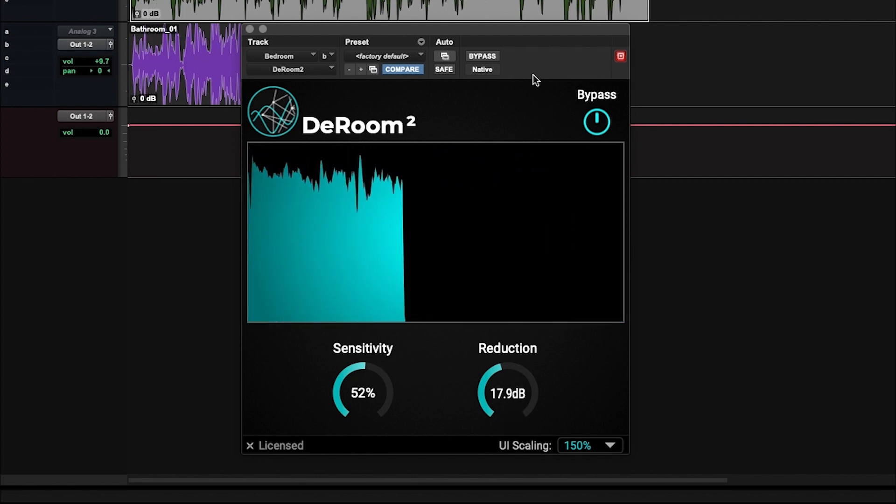
Step: Lower DeRoom²'s reduction to 14.2 dB and duplicate it into insert slot c of the Bedroom track
left_click_drag(464, 27, 469, 30)
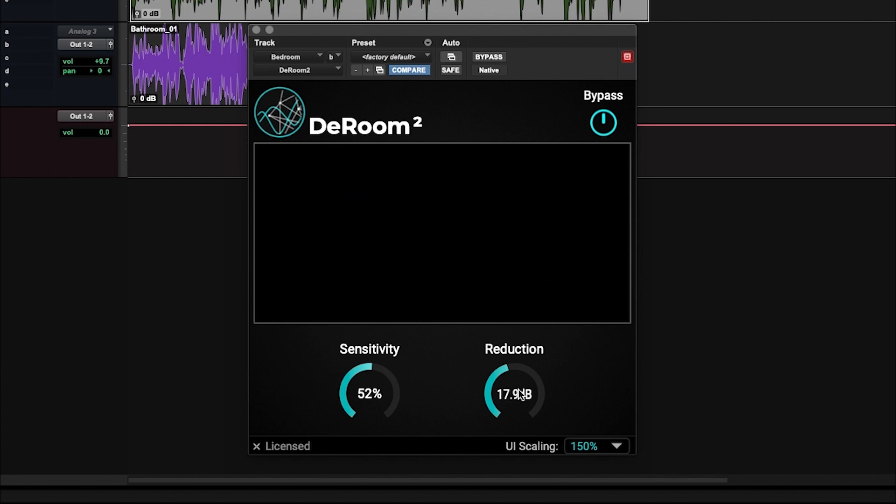
left_click_drag(520, 410, 519, 343)
left_click_drag(519, 404, 520, 458)
left_click_drag(239, 222, 229, 238)
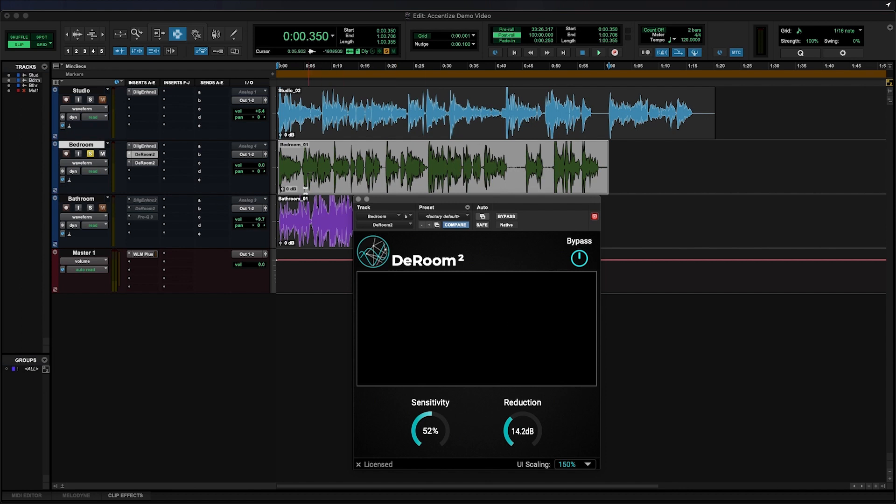
Step: Play the Bedroom track and set the reduction of its second DeRoom² instance, in insert slot c, to 13 dB
key("space")
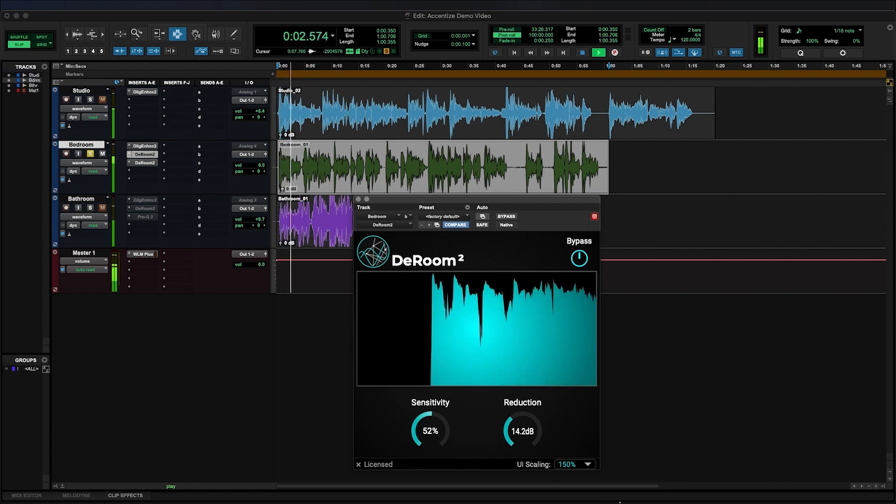
left_click(145, 162)
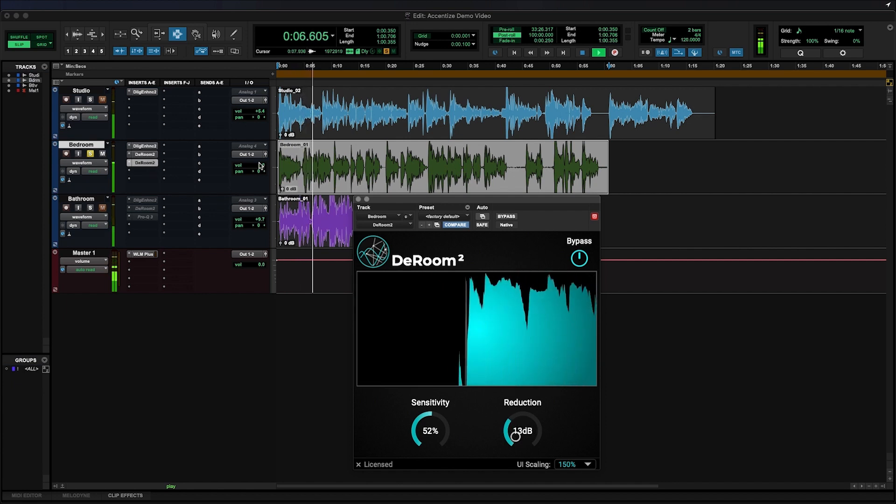
Step: Bypass all Bedroom inserts during playback, re-enable them to compare the sound, and stop playback
key("shift+a")
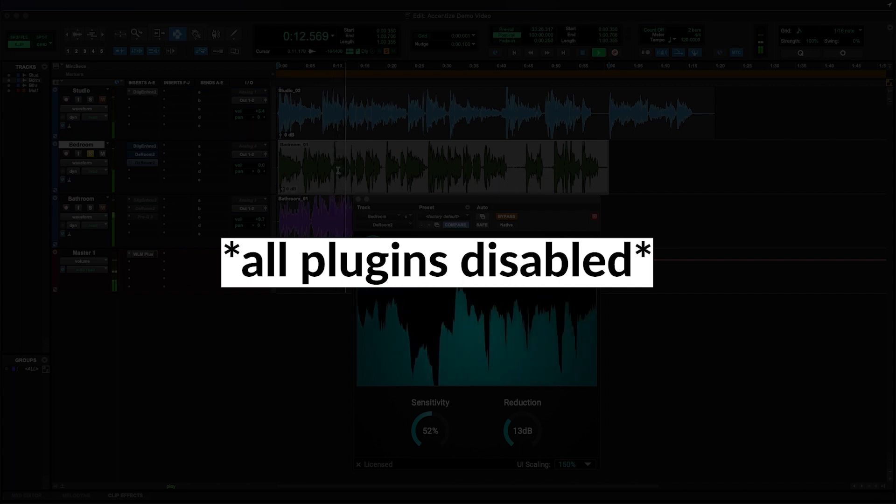
key("shift+a")
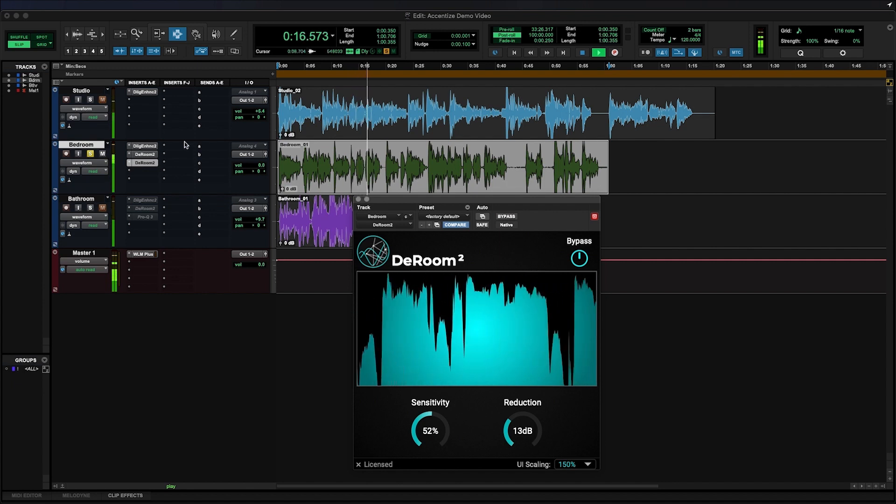
key("space")
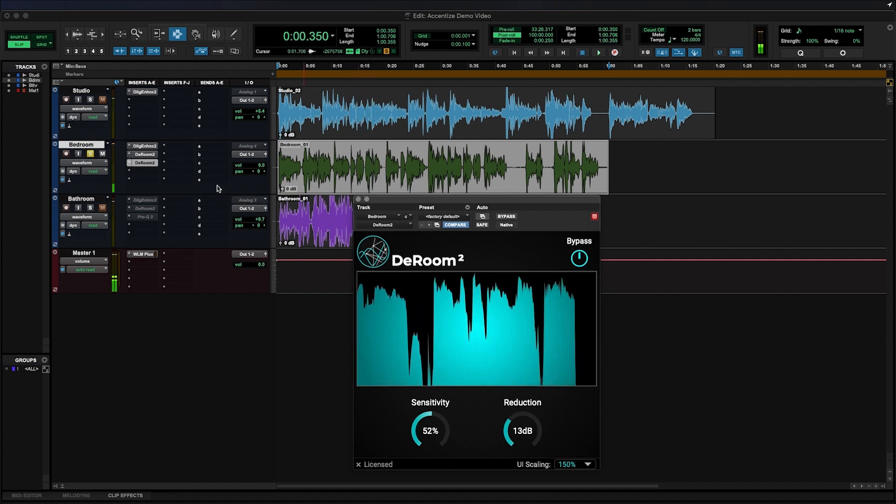
Step: Insert FabFilter Pro-Q 3 into insert slot d of the Bedroom track
left_click(155, 171)
mouse_move(155, 171)
left_click(174, 146)
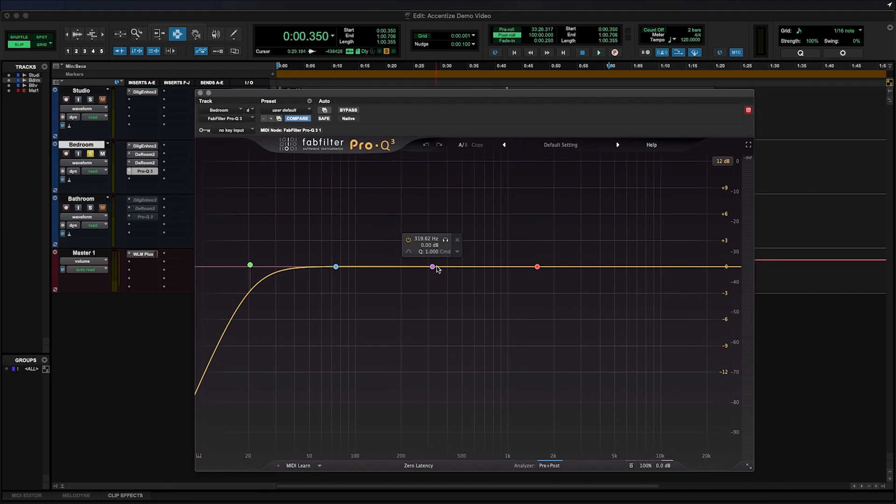
Step: Play the Bedroom track, sweep a boosted, narrowed band 3 for resonance, and cut it by about 4 dB
key("space")
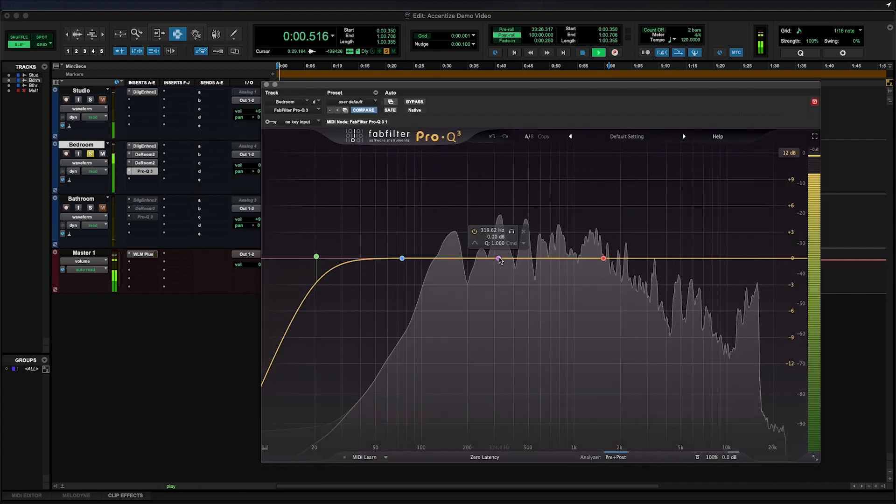
left_click_drag(499, 259, 525, 162)
scroll(491, 186, "up", 5)
left_click_drag(508, 408, 508, 444)
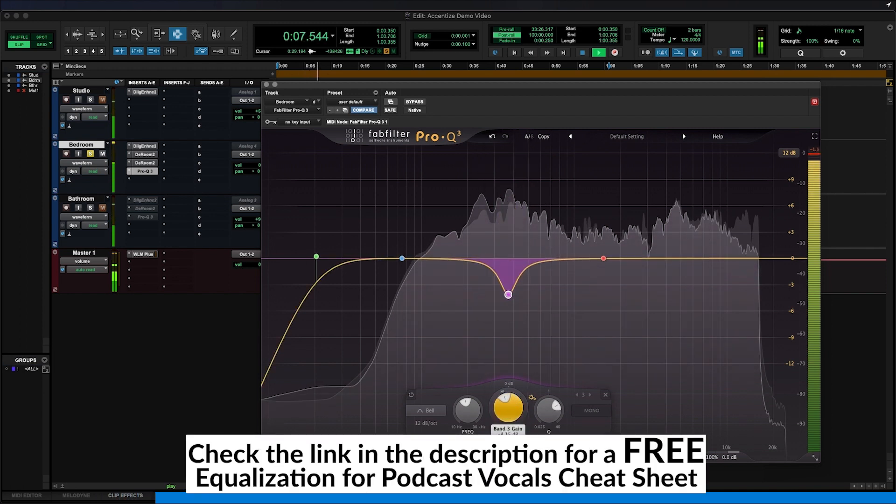
Step: Raise the Pro-Q 3 low cut to about 75 Hz on the Bedroom voice
left_click_drag(316, 256, 379, 261)
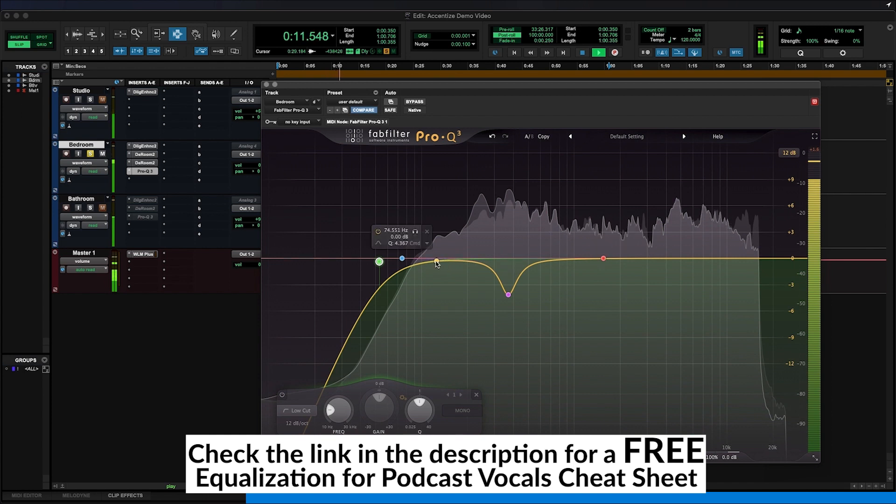
left_click_drag(379, 261, 400, 266)
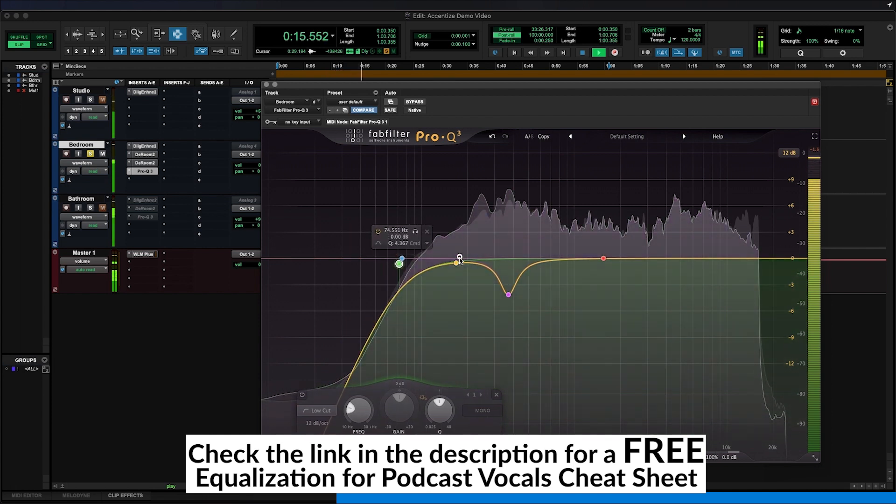
Step: Add a wide bell band just below the narrow cut and lower it by about 2 dB
left_click(461, 253)
left_click_drag(478, 226, 496, 272)
scroll(497, 273, "down", 5)
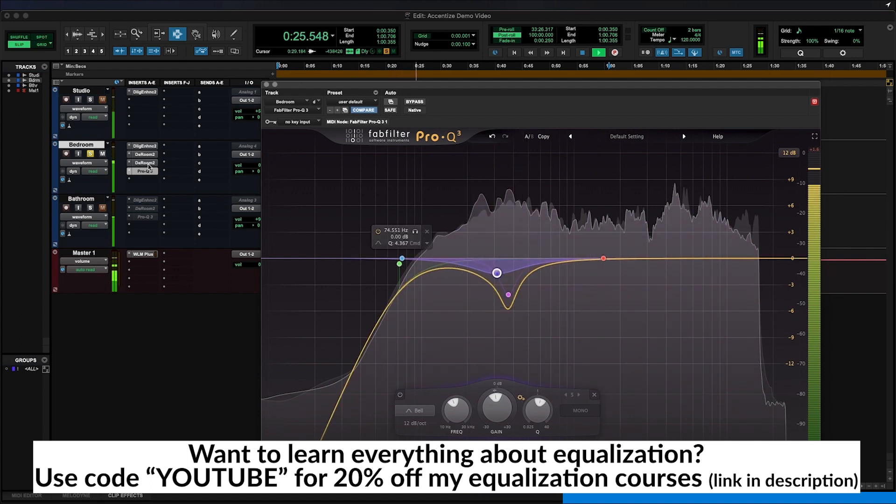
Step: Set the Dynamics Control ratio to 3.67 in the Bedroom track's DialogueEnhance² and close the plugin
left_click(267, 84)
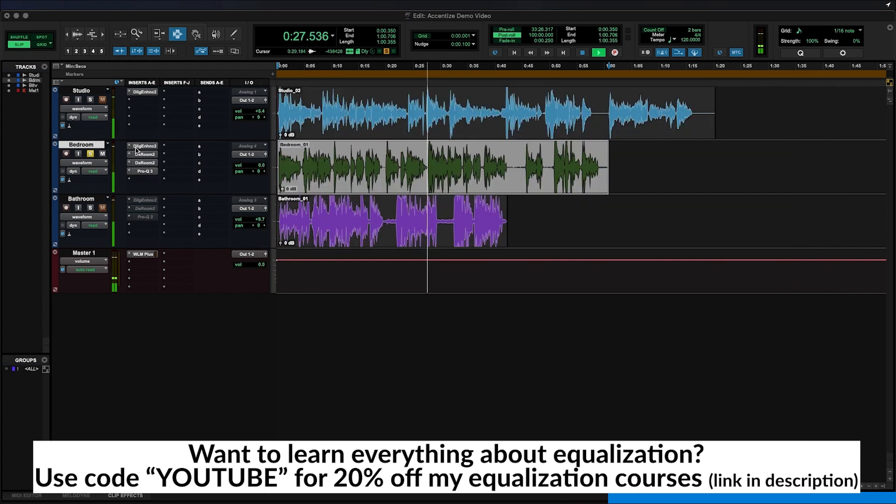
left_click(139, 147)
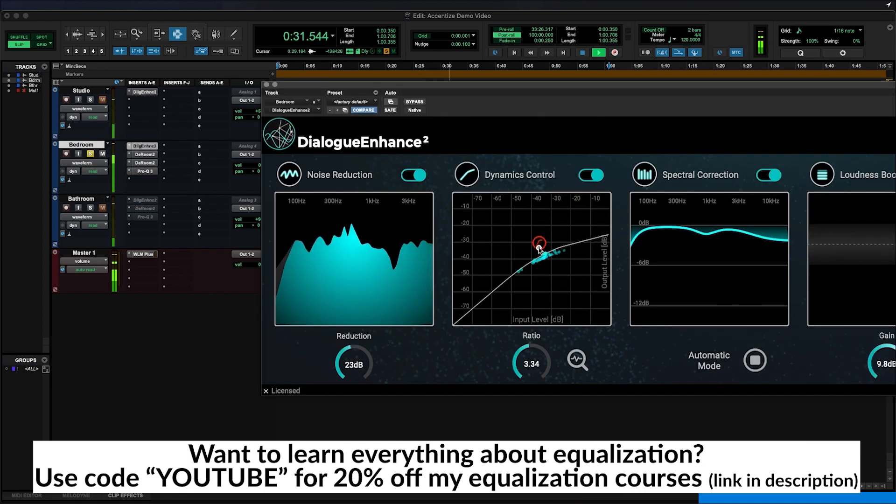
left_click_drag(529, 359, 527, 355)
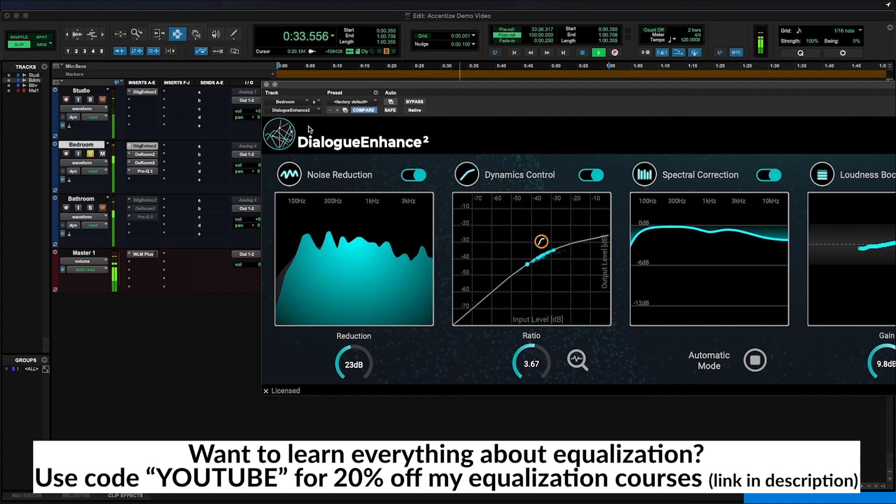
left_click(266, 85)
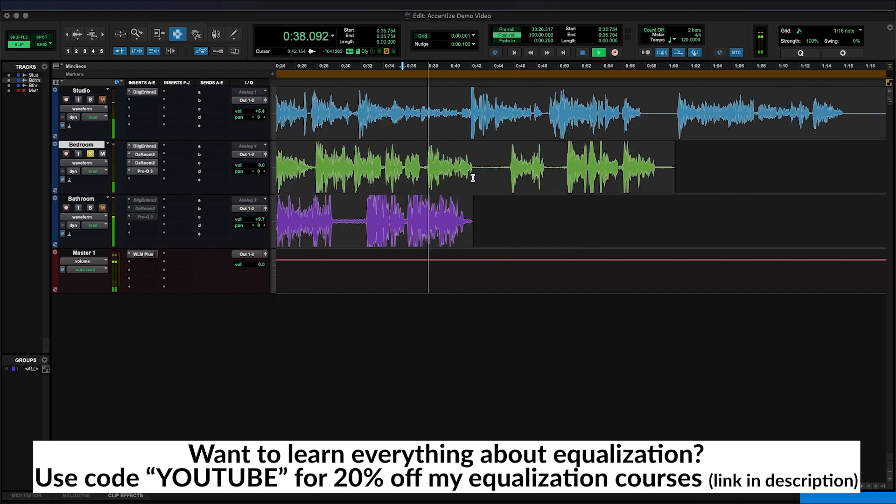
Step: Examine the later part of the Bedroom clip during playback and compare it with its insert processing bypassed
left_click_drag(469, 165, 467, 164)
key("t")
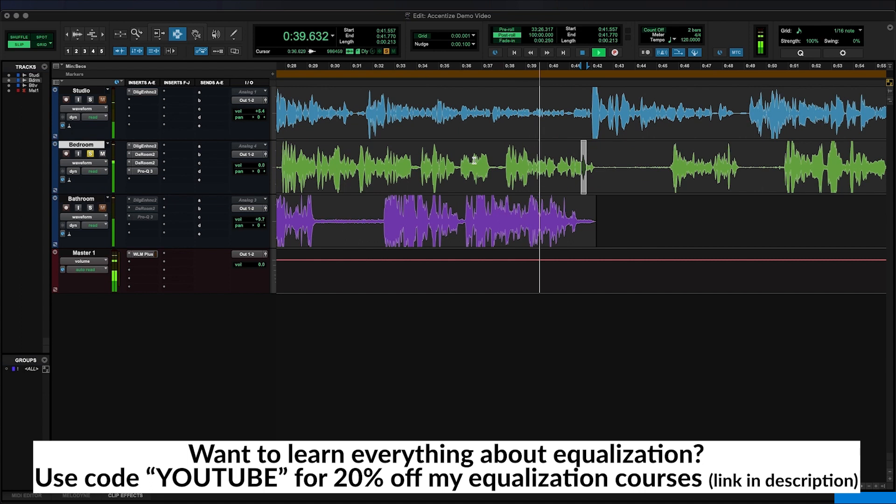
scroll(474, 161, "right", 3)
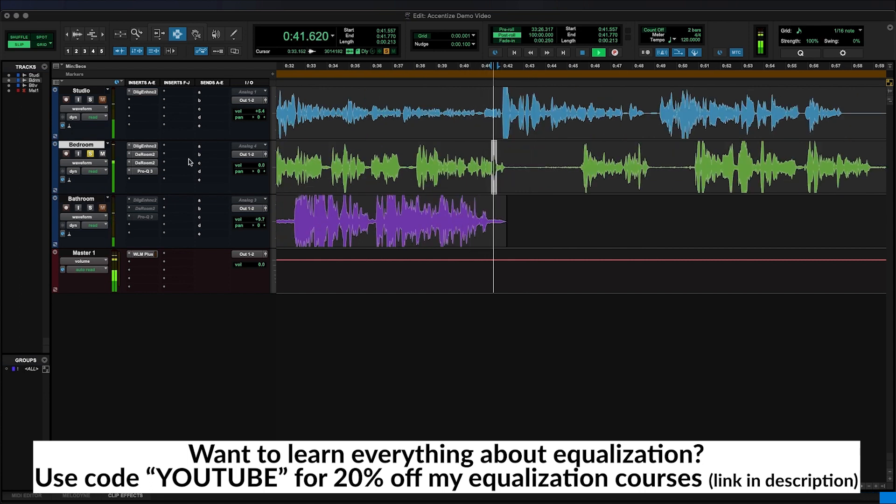
left_click(150, 147, "super")
key("r")
left_click(332, 148)
key("r")
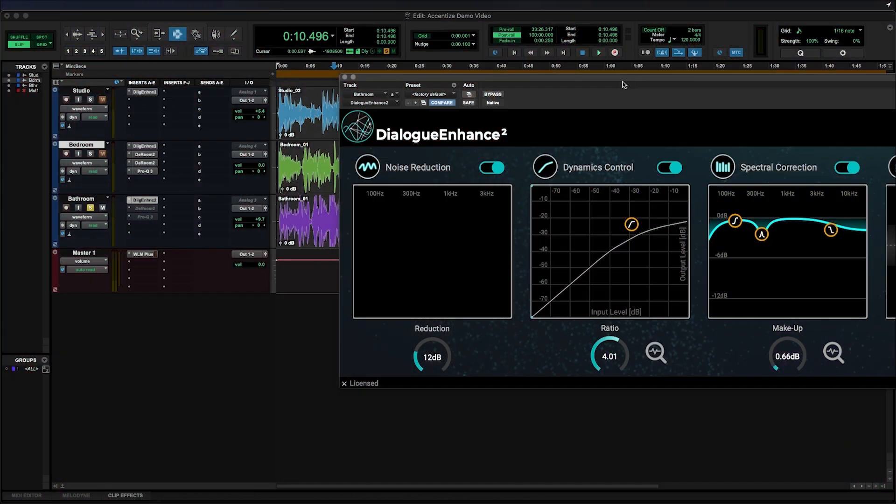
Step: Reset the Bathroom track's DialogueEnhance² to its default settings and bypass it
left_click_drag(622, 139, 538, 51)
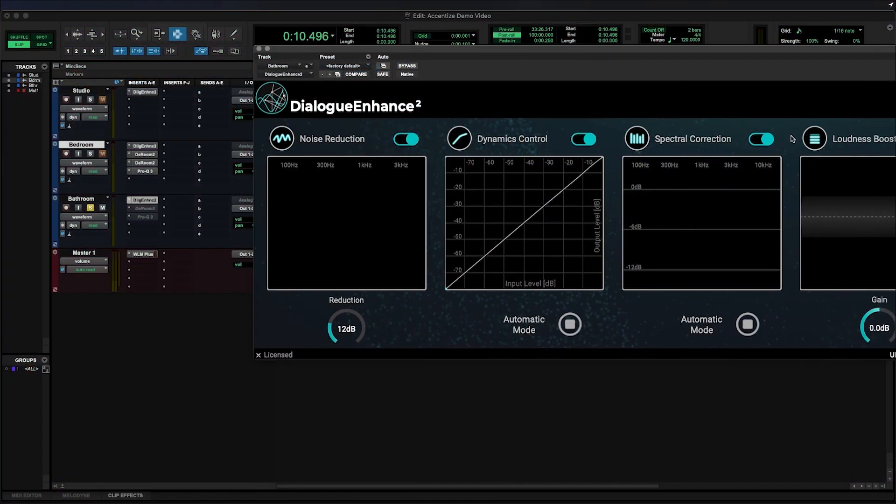
left_click_drag(758, 51, 619, 234)
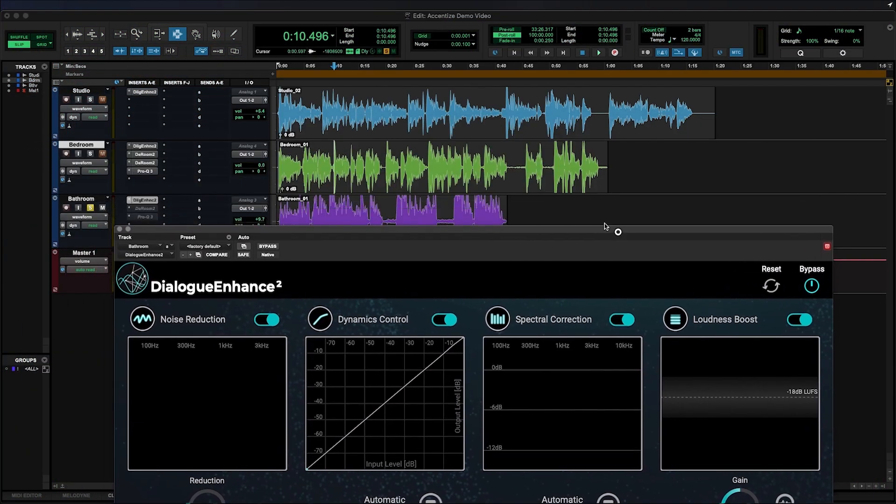
left_click(150, 202, "super")
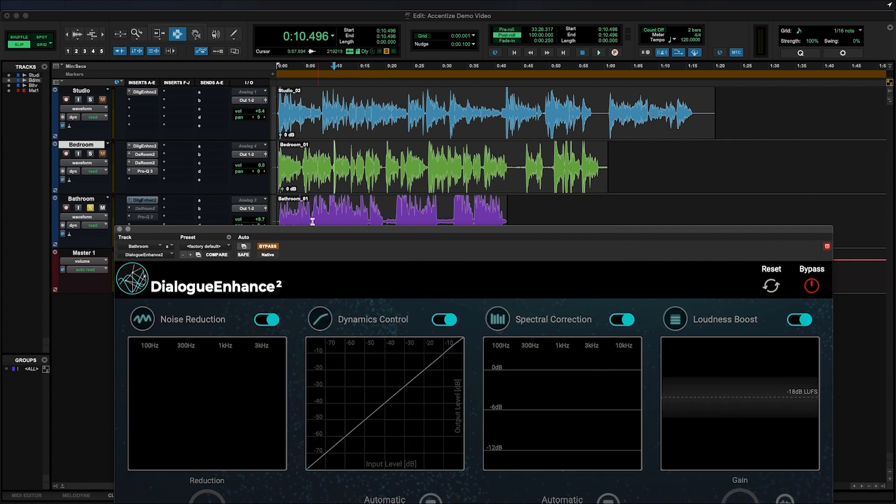
Step: Play the Bathroom track from near its start to hear the unprocessed recording, then stop
left_click(279, 216)
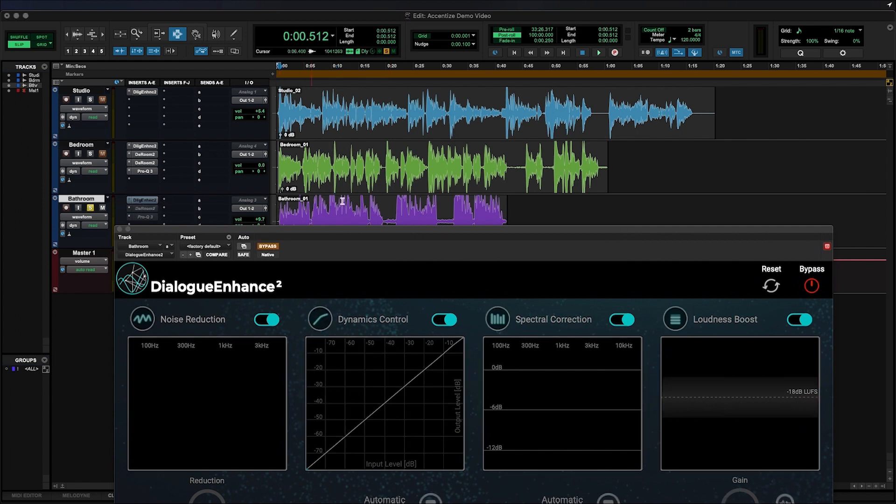
key("space")
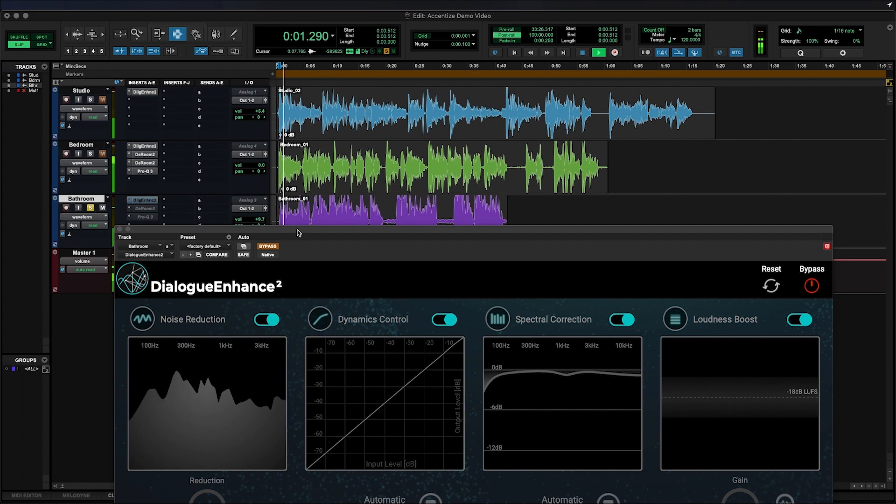
key("space")
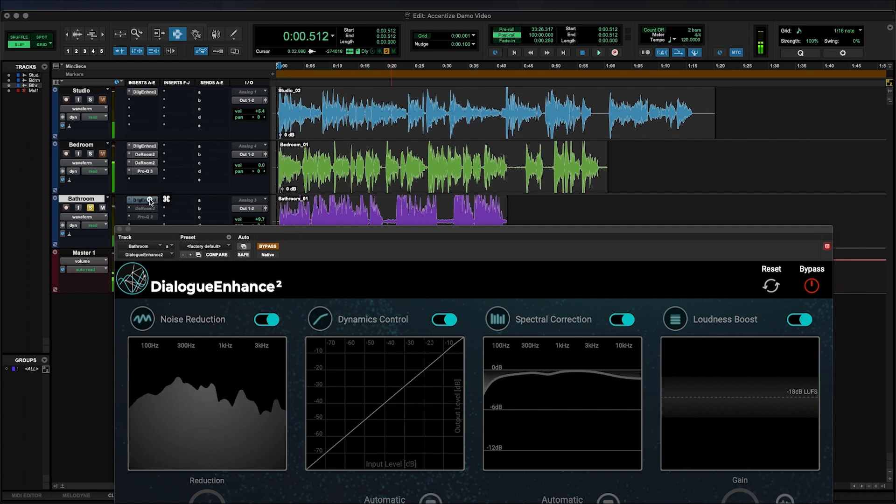
Step: Re-enable DialogueEnhance² on the Bathroom track and play it with Loudness Boost in Automatic Mode
left_click(144, 200, "super")
left_click_drag(308, 235, 282, 202)
key("space")
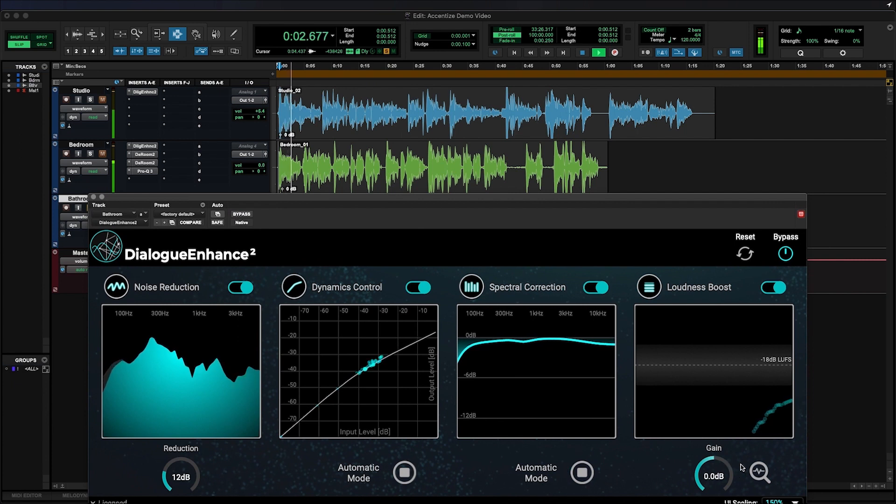
left_click(760, 472)
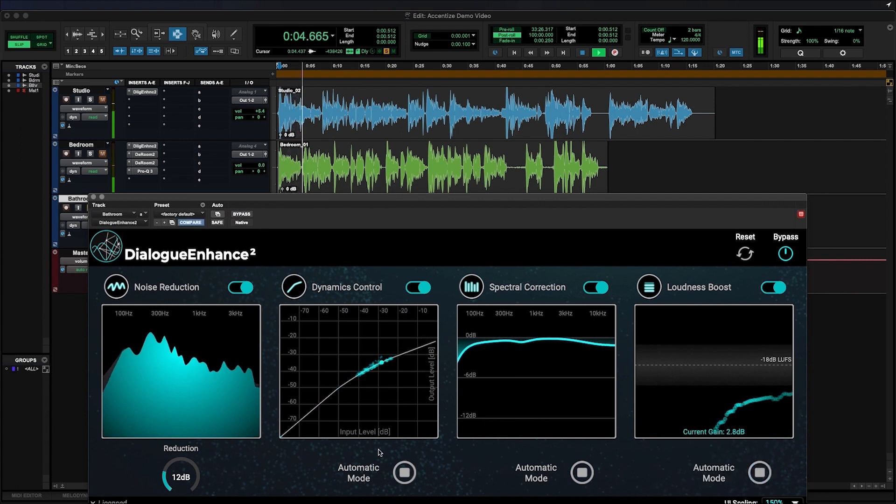
Step: Set noise reduction to 18 dB and the loudness target to -16 dB LUFS, fixing the gain at 7.8 dB
left_click_drag(186, 480, 184, 459)
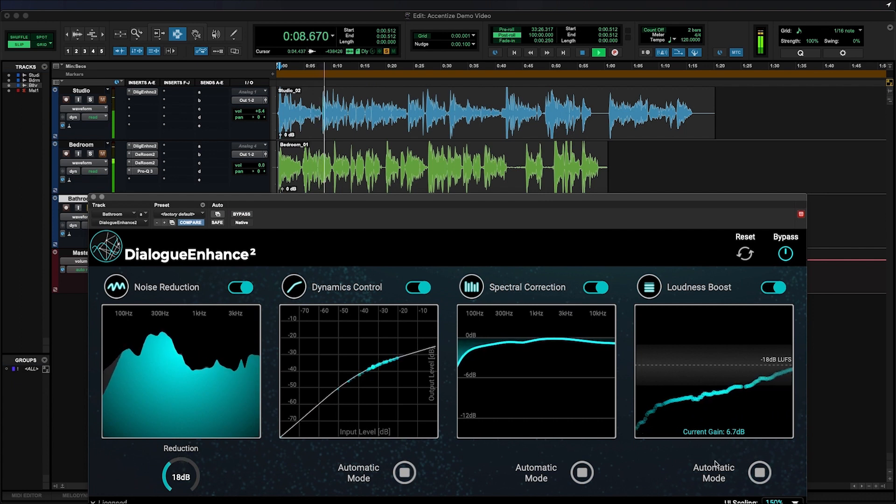
left_click_drag(775, 365, 776, 360)
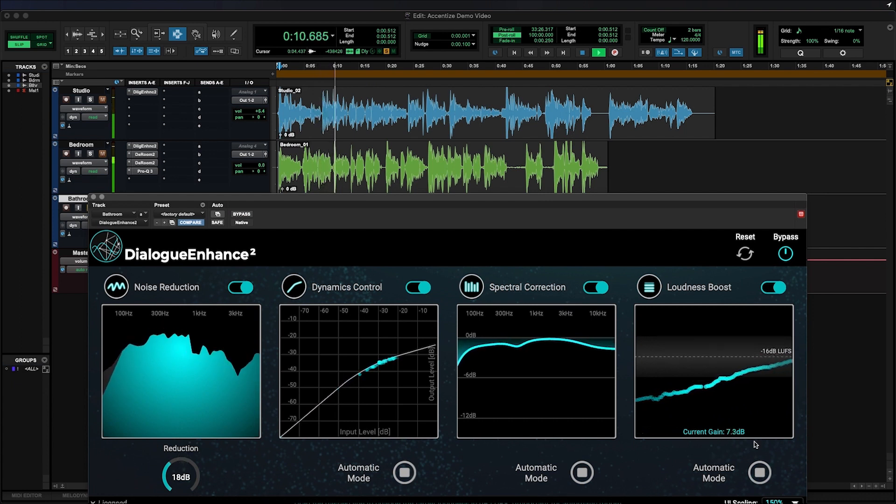
left_click(760, 473)
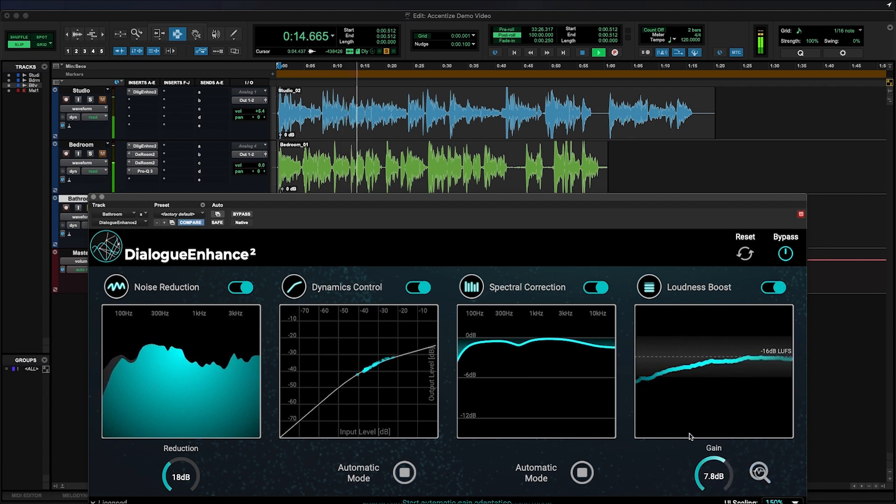
Step: Fix the Dynamics Control ratio at 4.15, settle noise reduction at 18 dB after trying 26 dB, and close DialogueEnhance²
left_click(395, 474)
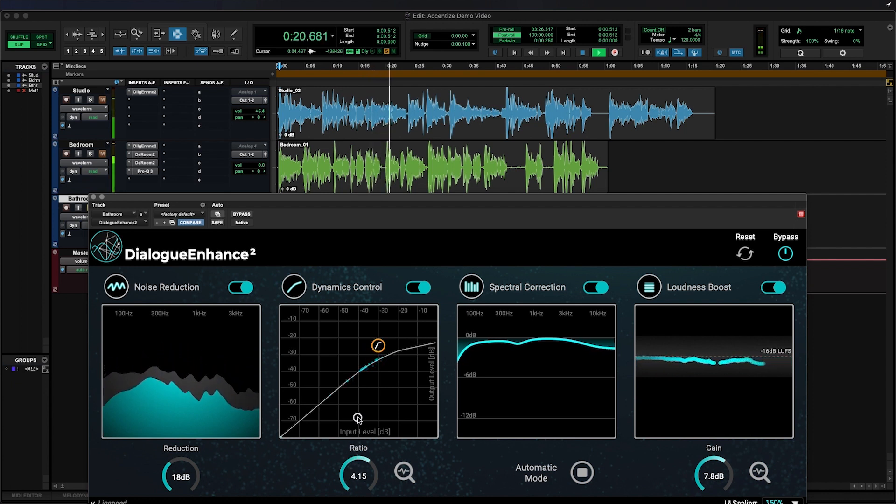
left_click_drag(183, 458, 184, 450)
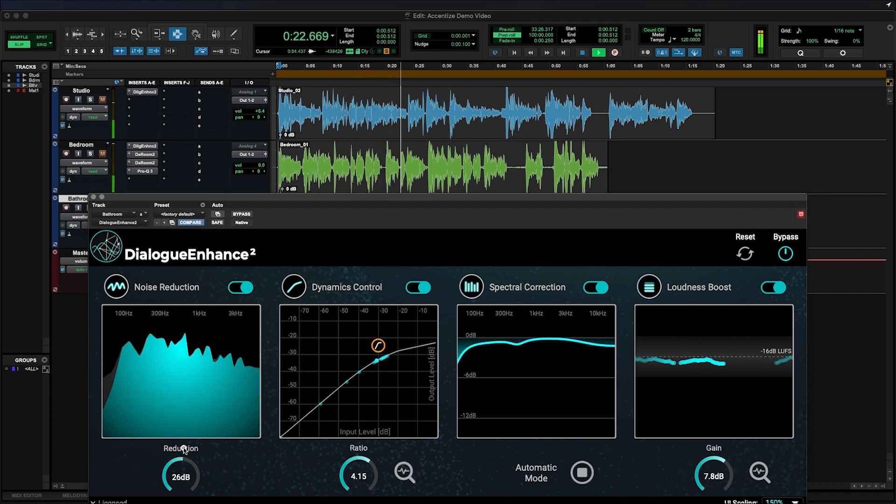
left_click_drag(427, 201, 430, 203)
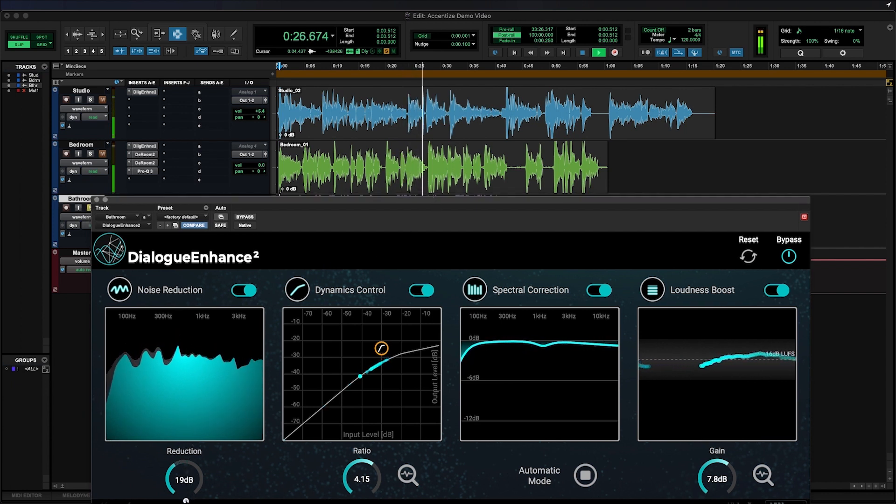
left_click_drag(99, 203, 107, 201)
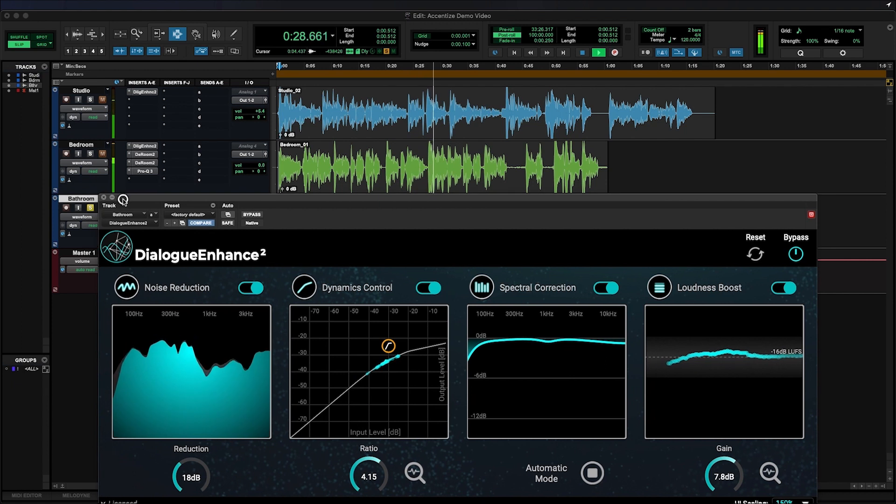
key("space")
left_click(104, 198)
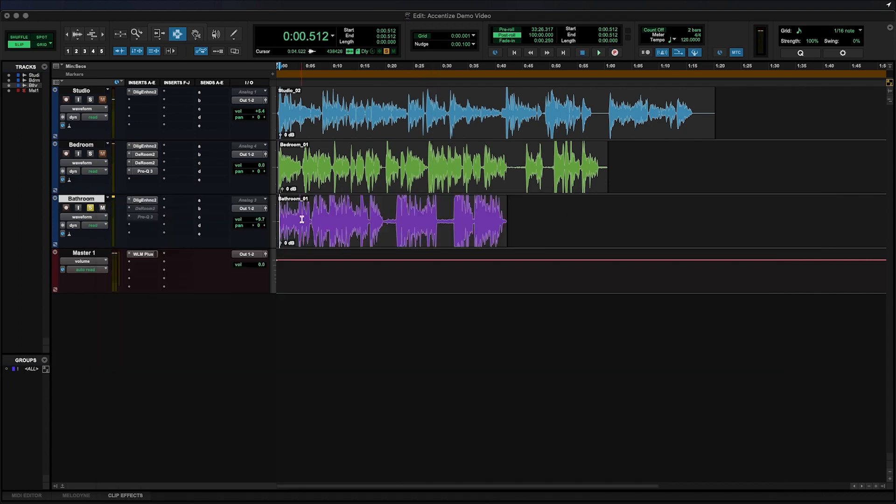
Step: Activate the inactive DeRoom² in insert slot b of the Bathroom track and open its settings
left_click(201, 218)
left_click(152, 208, "ctrl+super")
left_click(152, 208)
left_click_drag(191, 202, 397, 202)
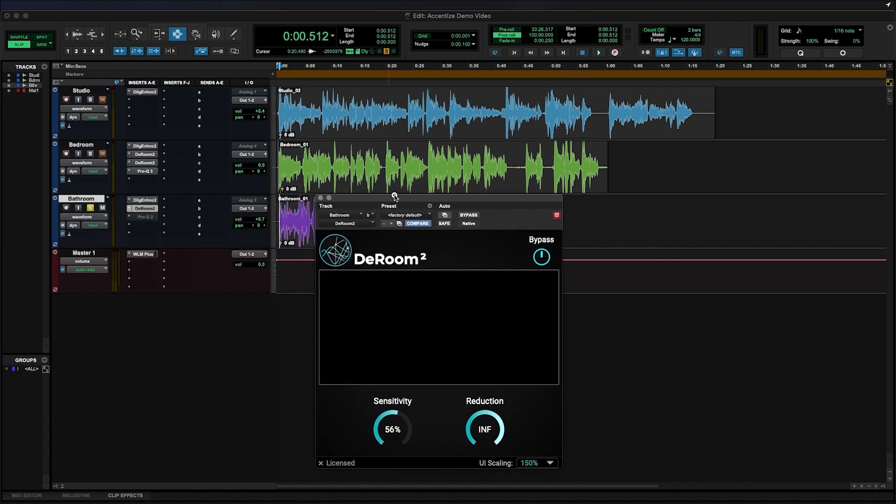
Step: Load the factory default preset in DeRoom² on the Bathroom track and lower its Reduction to 29.3 dB
left_click_drag(395, 198, 410, 203)
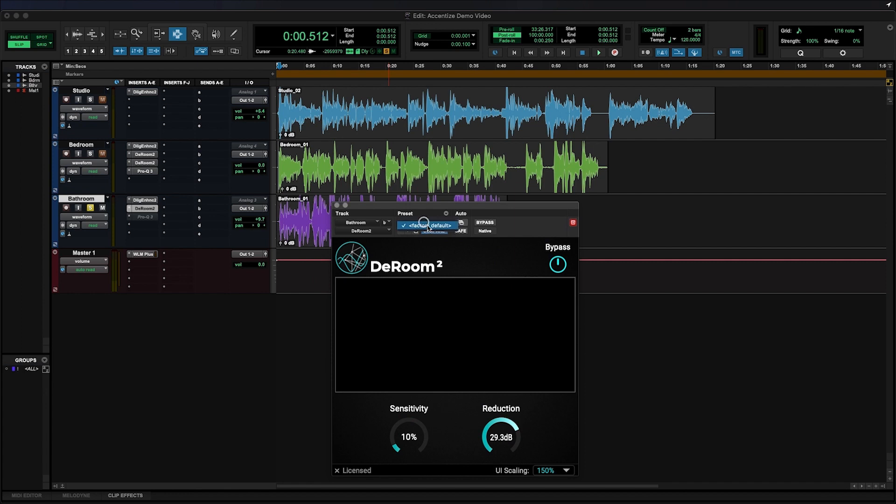
left_click(428, 226)
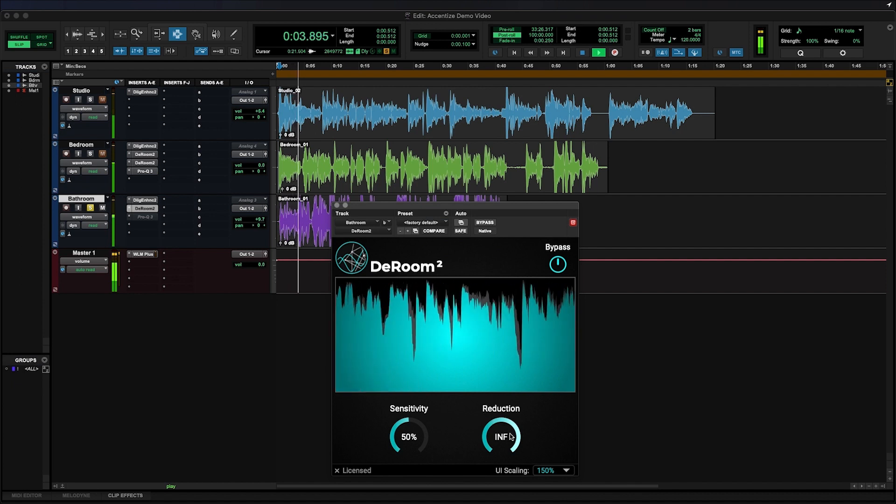
left_click_drag(502, 437, 494, 471)
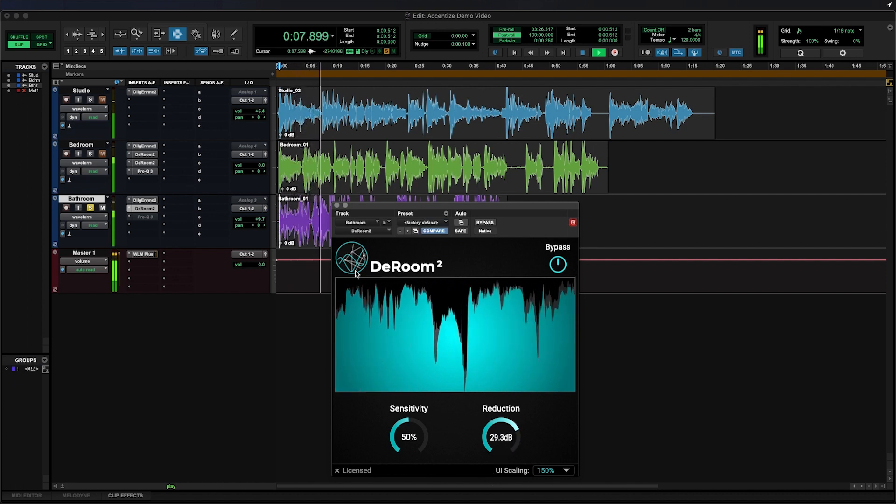
left_click_drag(397, 214, 537, 204)
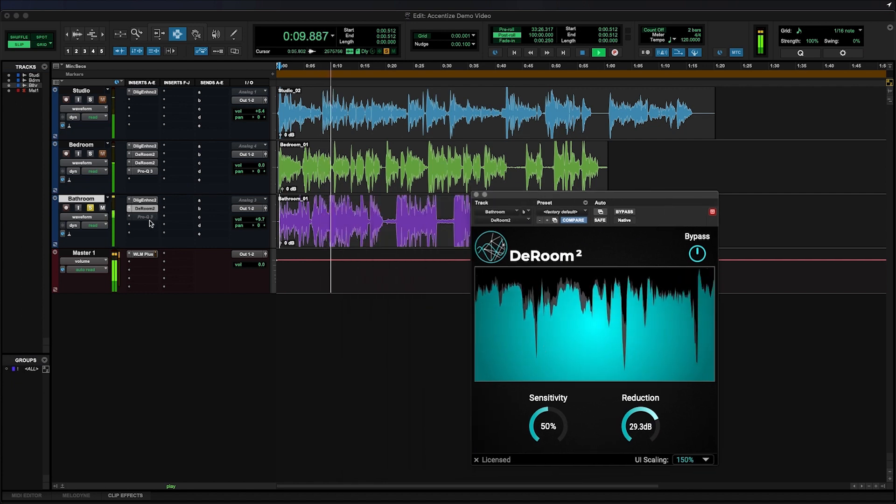
Step: Move Pro-Q 3 to insert slot d, set DeRoom² Reduction to 19.7 dB and copy that DeRoom² into slot c
left_click_drag(150, 217, 148, 225)
left_click_drag(640, 429, 634, 486)
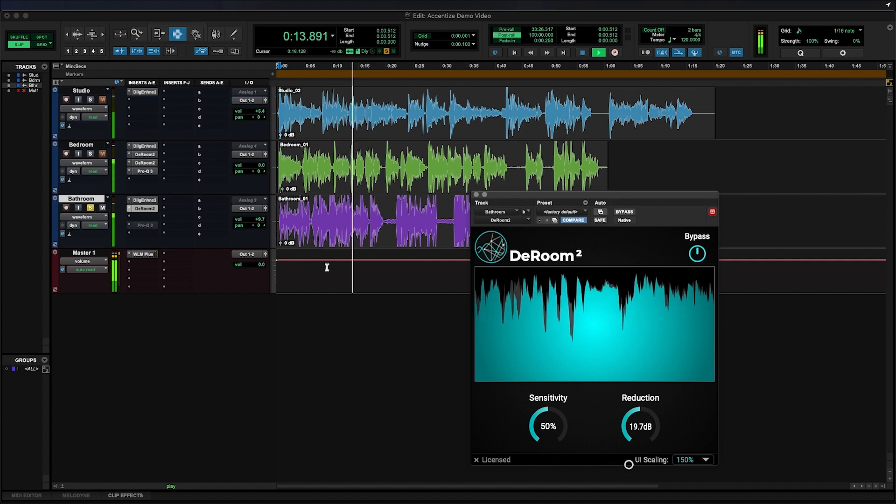
left_click_drag(147, 211, 145, 218)
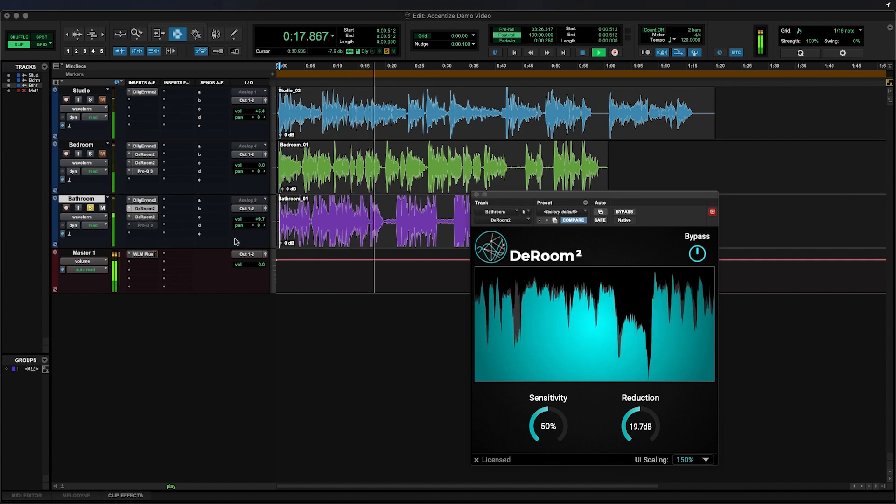
Step: Play the Bathroom clip from about 0:30 with its inserts bypassed and solo off to hear the unprocessed recording
left_click_drag(519, 198, 588, 197)
scroll(420, 215, "right", 5)
left_click(354, 221)
key("shift+a")
key("shift+s")
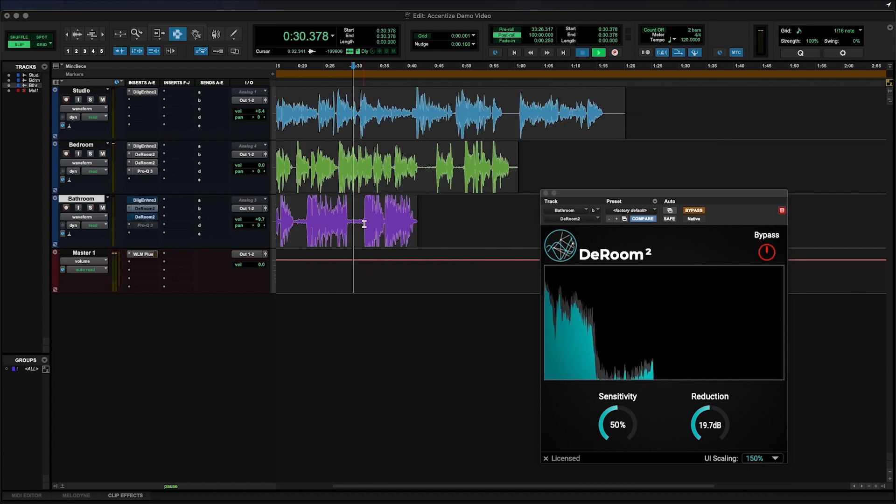
key("space")
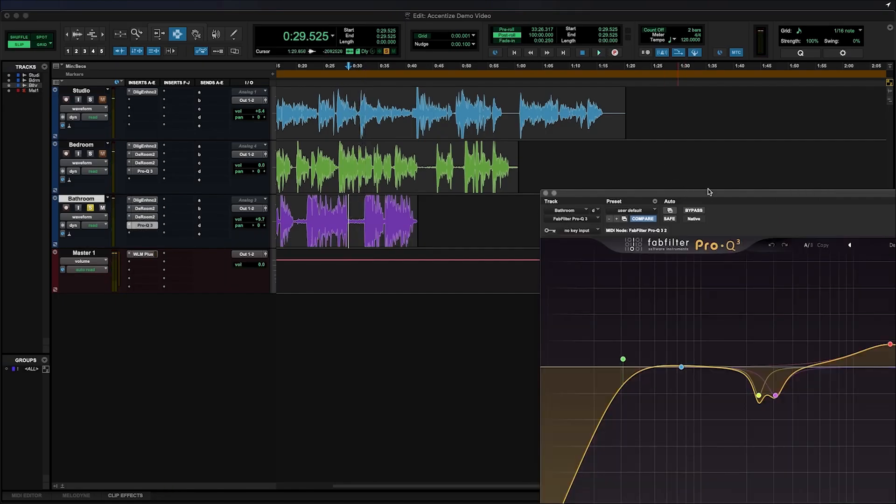
Step: Reduce the Pro-Q 3 upper-mid boost on the Bathroom track to +2.02 dB at 1794.3 Hz and check the low-mid cut bands
left_click_drag(709, 192, 387, 139)
mouse_move(569, 295)
left_click_drag(570, 296, 573, 301)
mouse_move(452, 347)
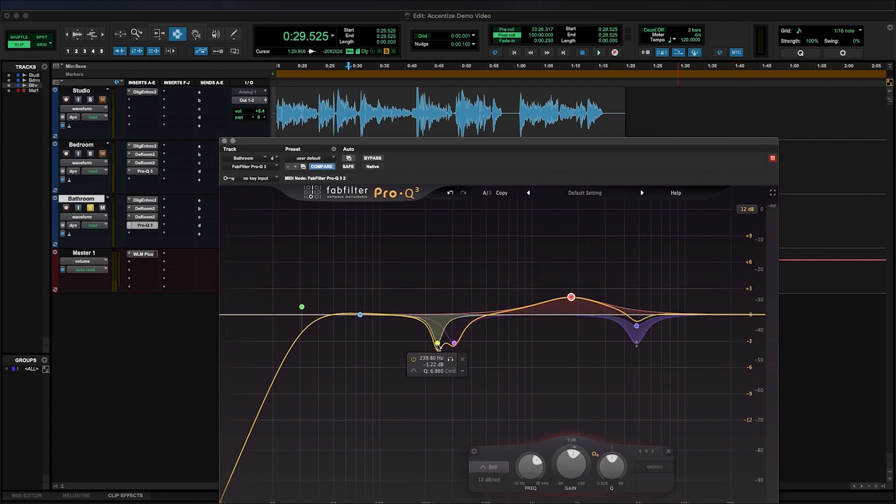
Step: Play the Bathroom clip from about 0:22 and compare it with all its inserts bypassed and active
left_click_drag(423, 151, 521, 103)
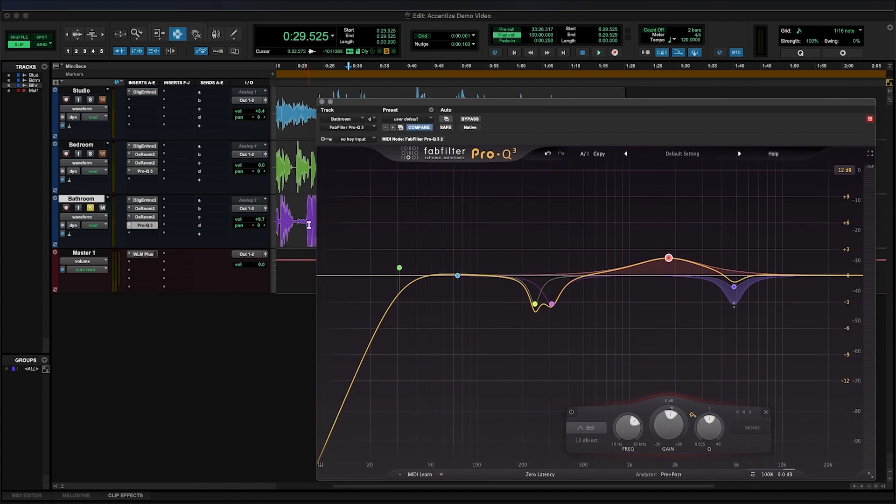
left_click(308, 224)
key("space")
left_click_drag(378, 101, 268, 109)
left_click(359, 125)
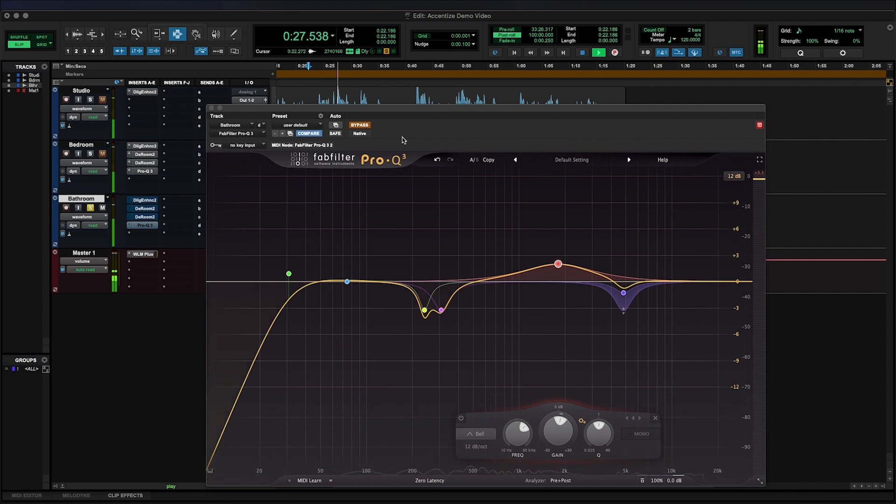
left_click(359, 124)
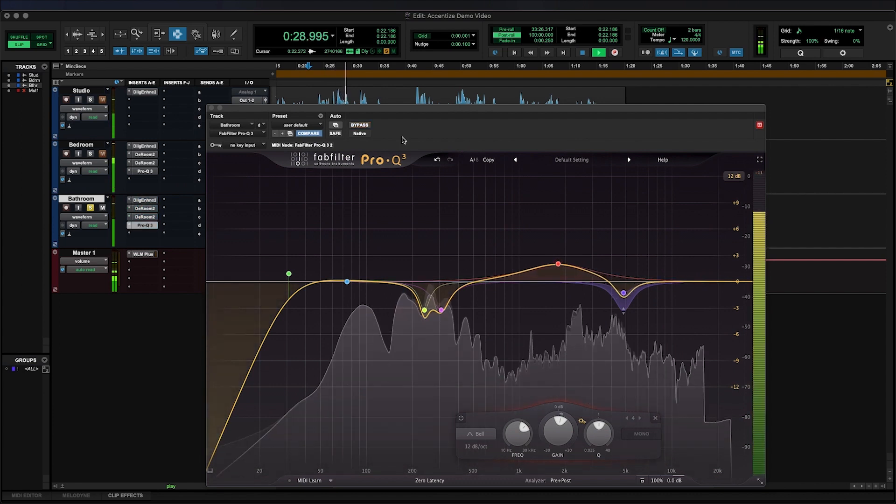
Step: Lower the Reduction of the Bathroom DeRoom² in slot b to 14.4 dB and reduce the second DeRoom² in slot c
left_click(144, 208)
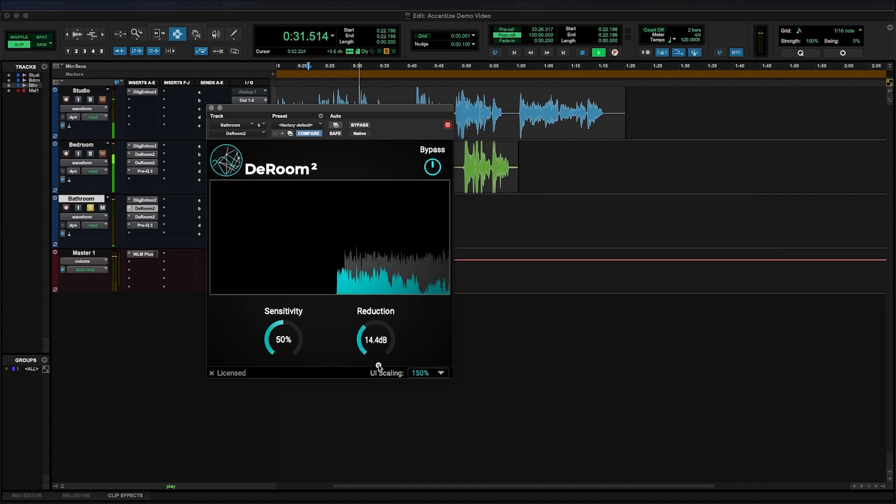
left_click(144, 216)
left_click_drag(377, 342, 376, 348)
Step: Make the 1794.3 Hz boost in the Bathroom Pro-Q 3 dynamic, then raise the low cut frequency and lower its Q
left_click(139, 226)
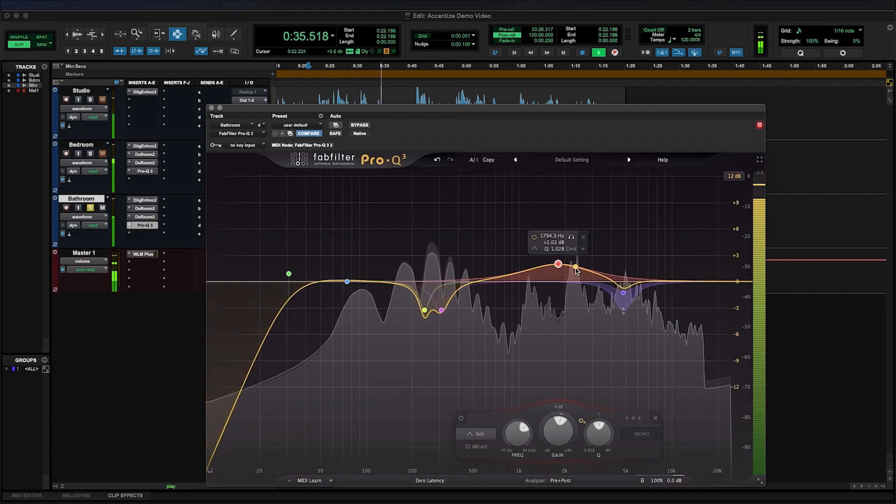
left_click(574, 238)
left_click_drag(559, 415, 540, 441)
left_click_drag(289, 273, 307, 307)
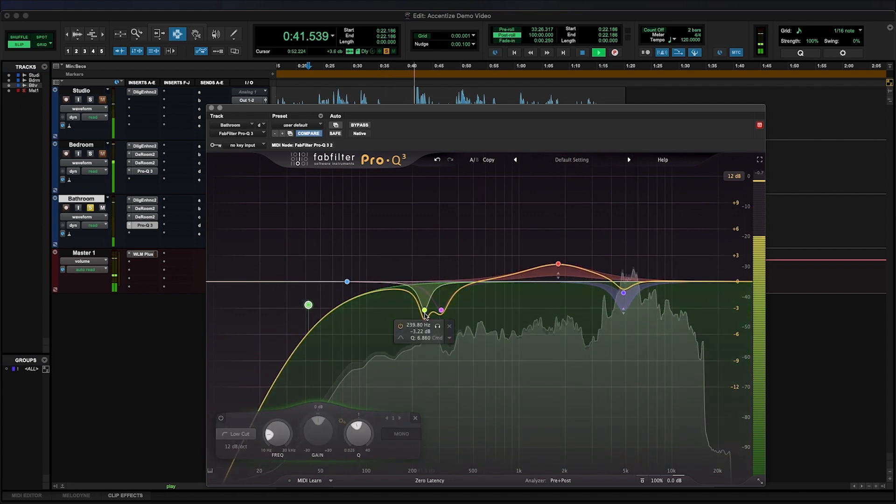
Step: Widen the 239.80 Hz bell cut to a Q of 2.668 with -3.06 dB gain and restart playback from 0:22.186
left_click(424, 310)
key("space")
key("space")
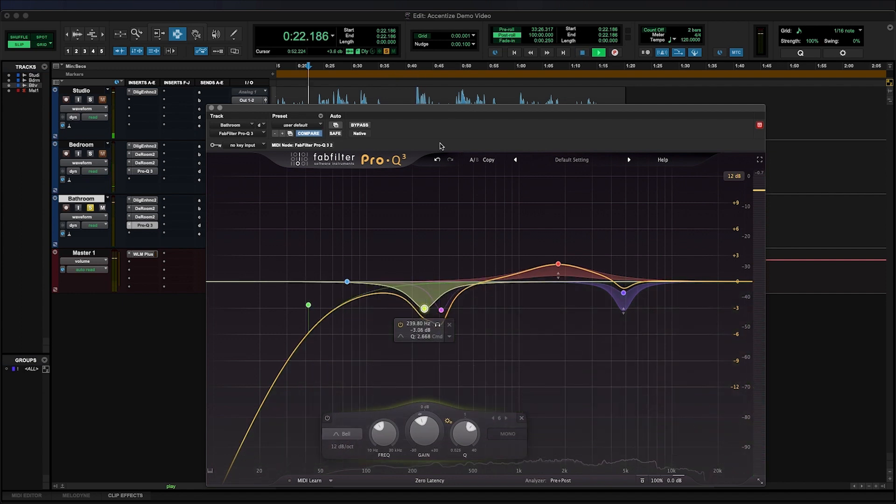
Step: Soften the low-mid cut near 241.5 Hz, set the low cut to 45.960 Hz with Q 0.819, and close Pro-Q 3
left_click_drag(453, 109, 472, 103)
left_click_drag(441, 307, 441, 298)
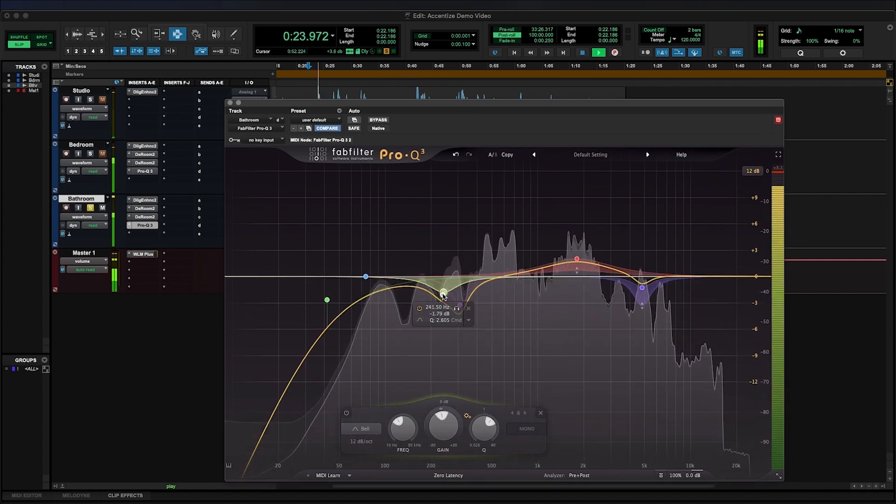
left_click_drag(327, 301, 333, 291)
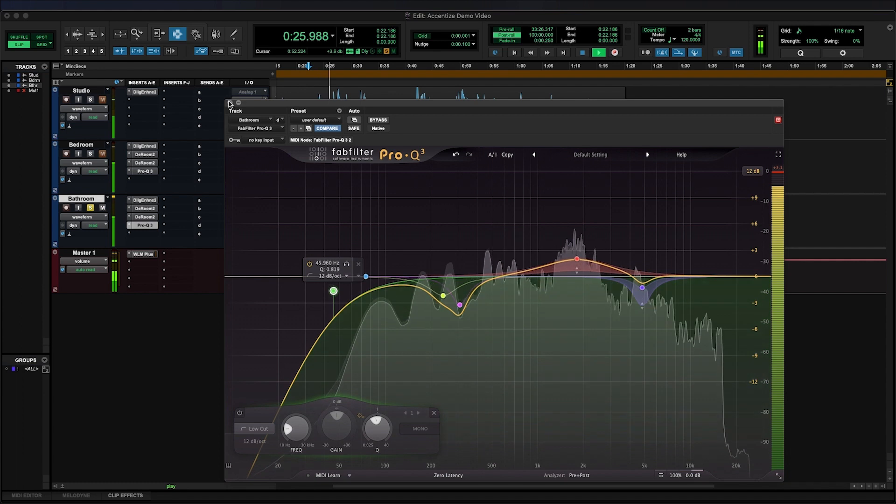
left_click(230, 102)
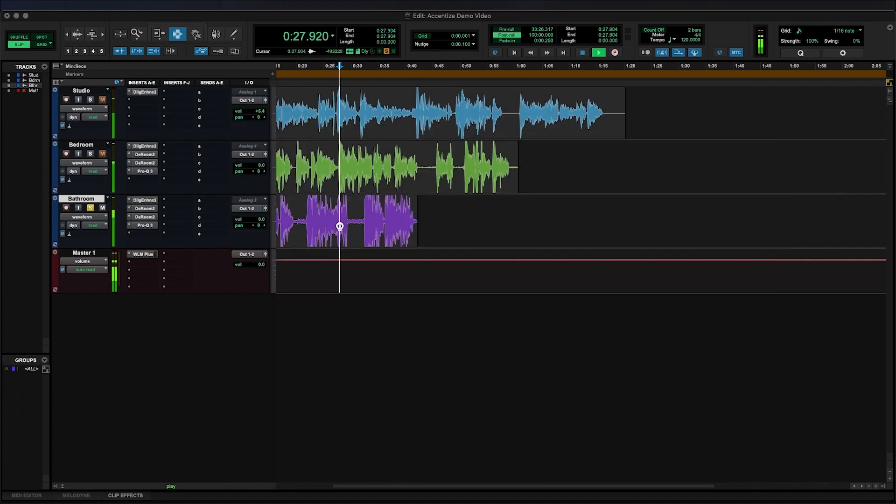